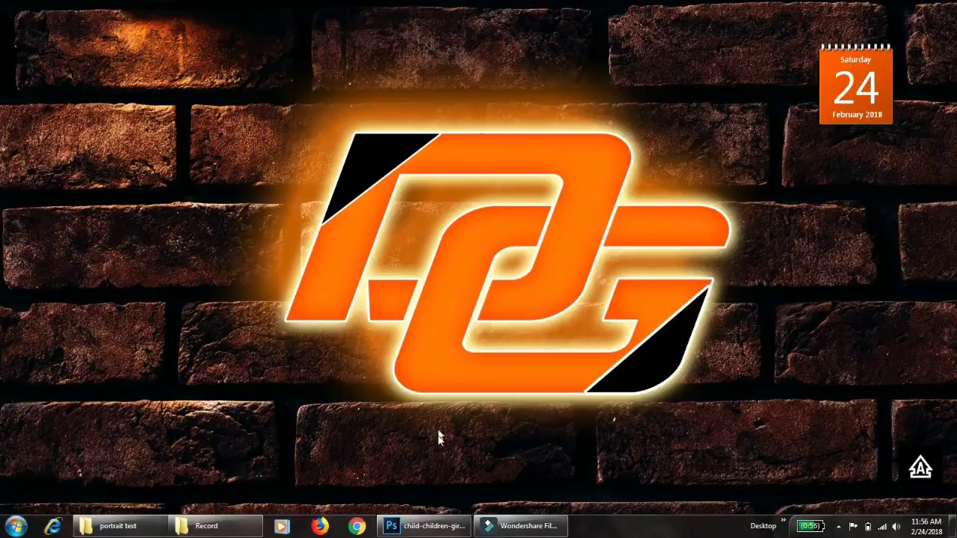
Unlock the child photo's Background as Layer 0
click(424, 525)
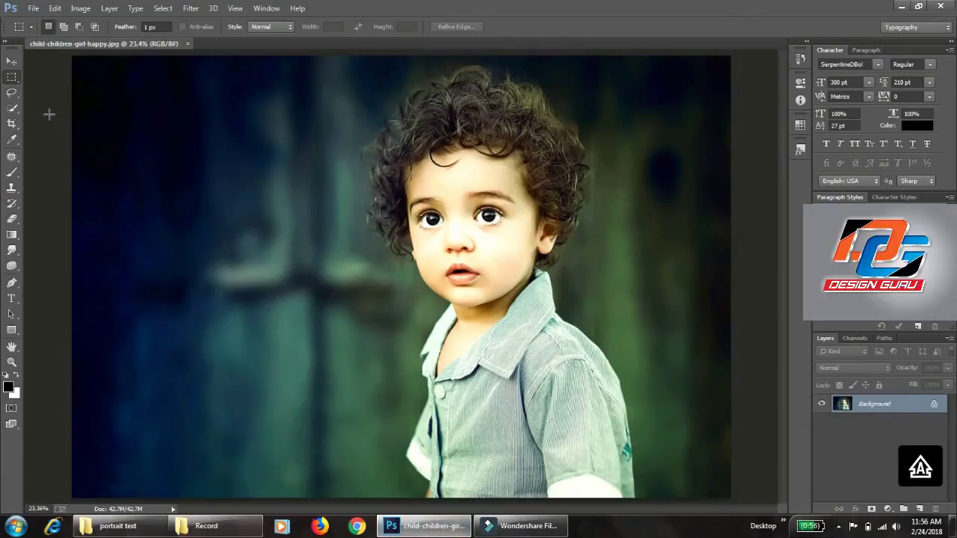
double_click(867, 404)
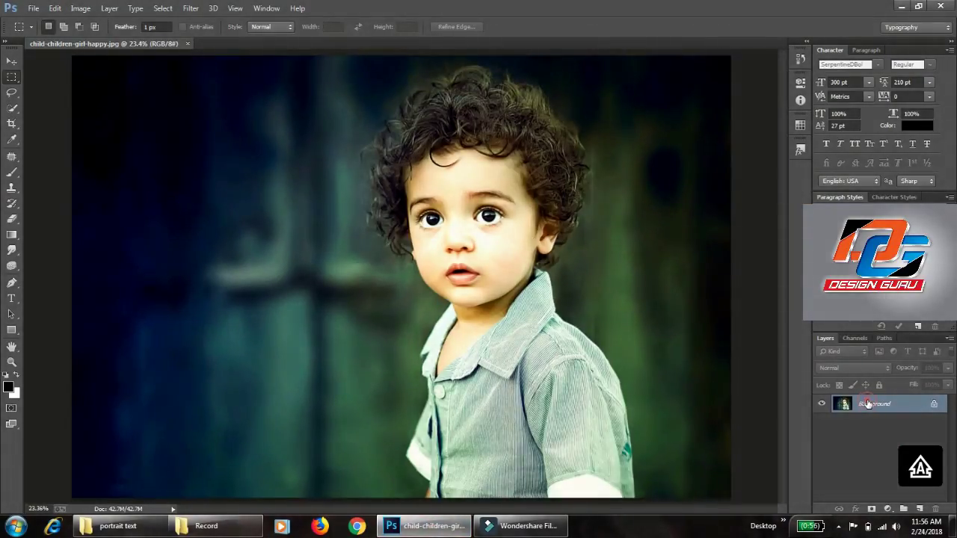
click(579, 168)
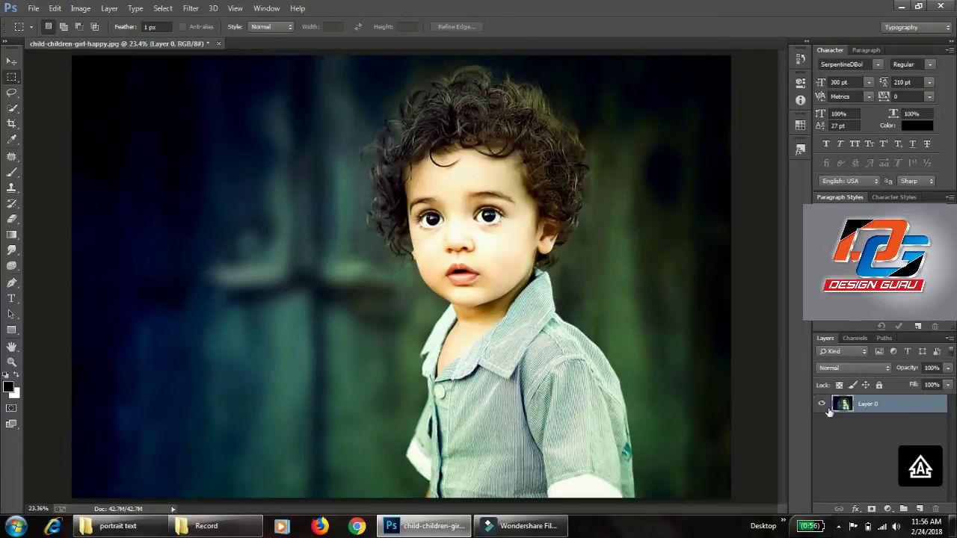
Duplicate Layer 0, hide the copy and move it beneath Layer 0, keeping Layer 0 selected
right_click(871, 406)
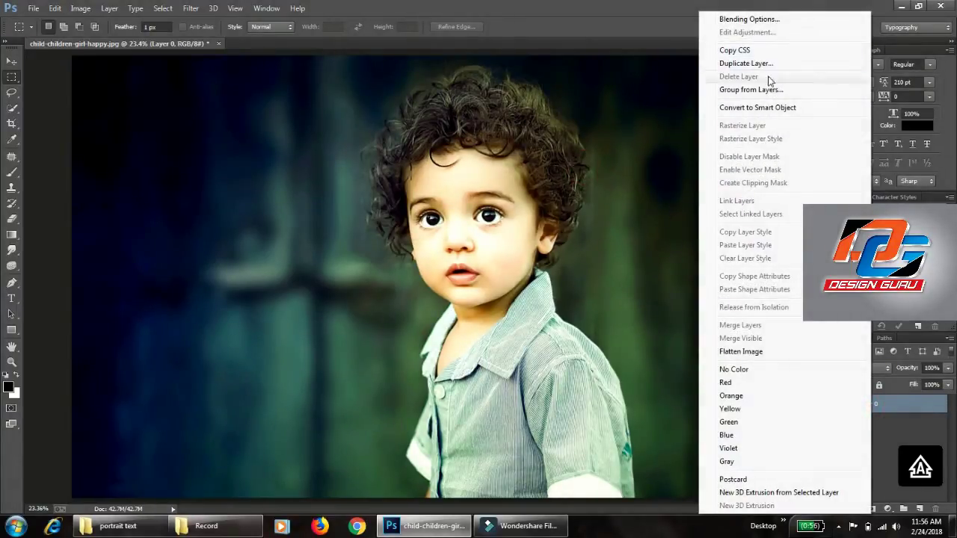
click(747, 63)
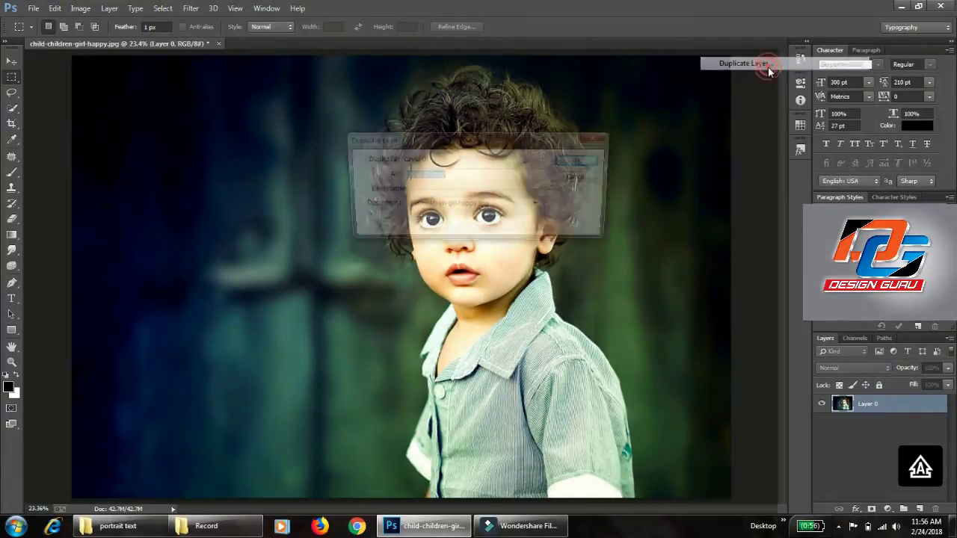
click(580, 162)
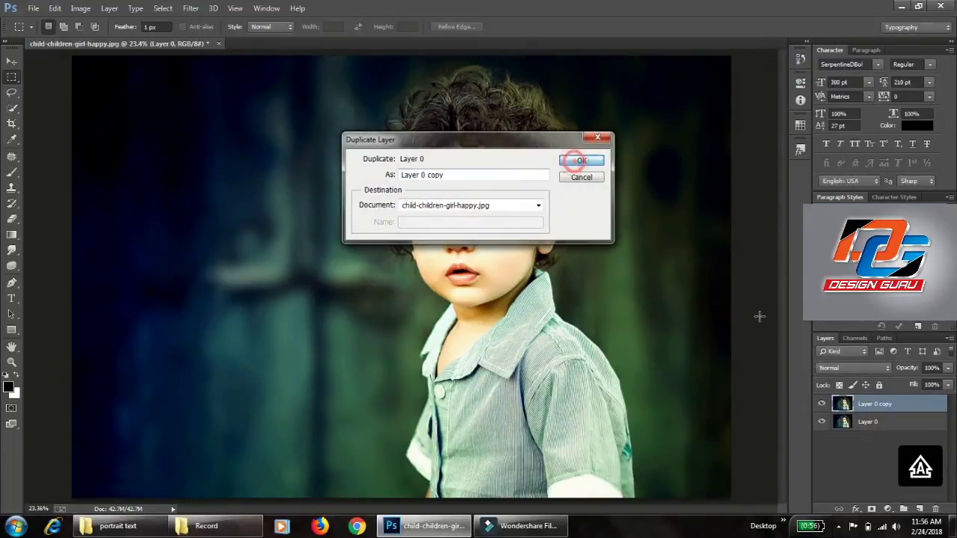
click(822, 404)
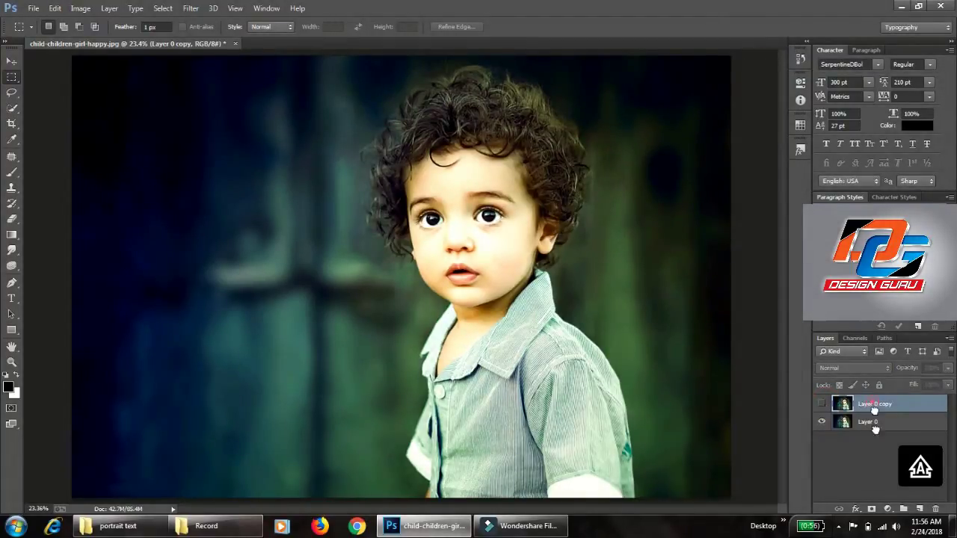
drag(875, 410, 858, 432)
click(868, 405)
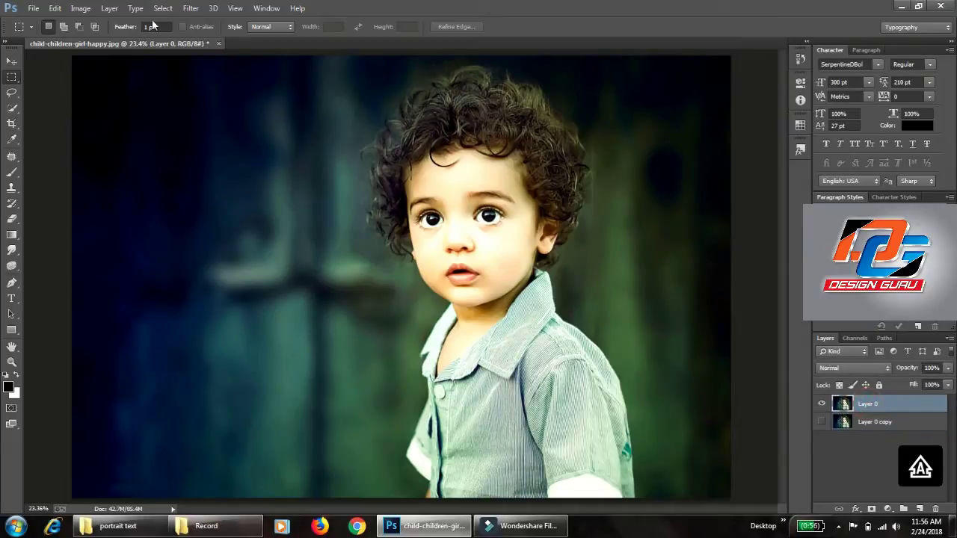
Quick-select the child's hair, face, neck and both sides of the shirt
click(12, 109)
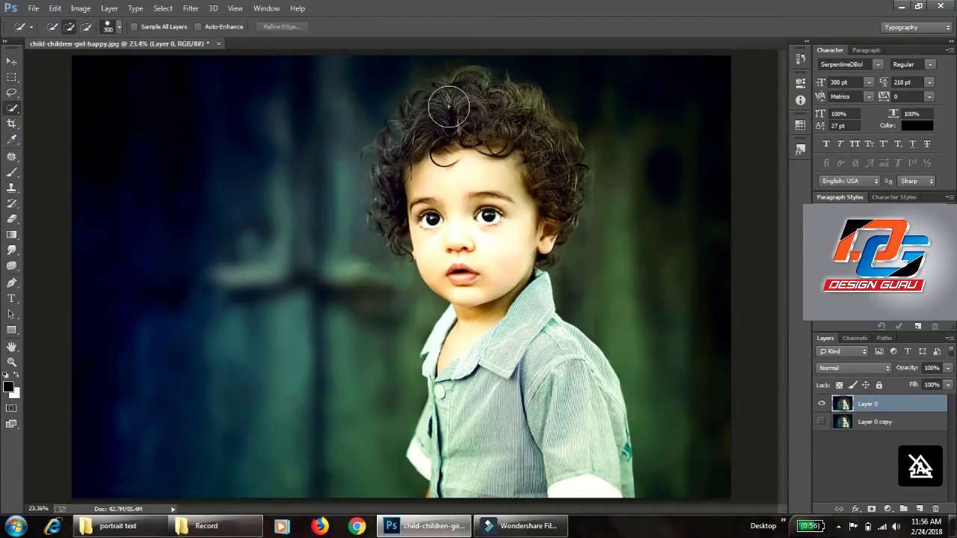
click(469, 95)
drag(505, 115, 499, 303)
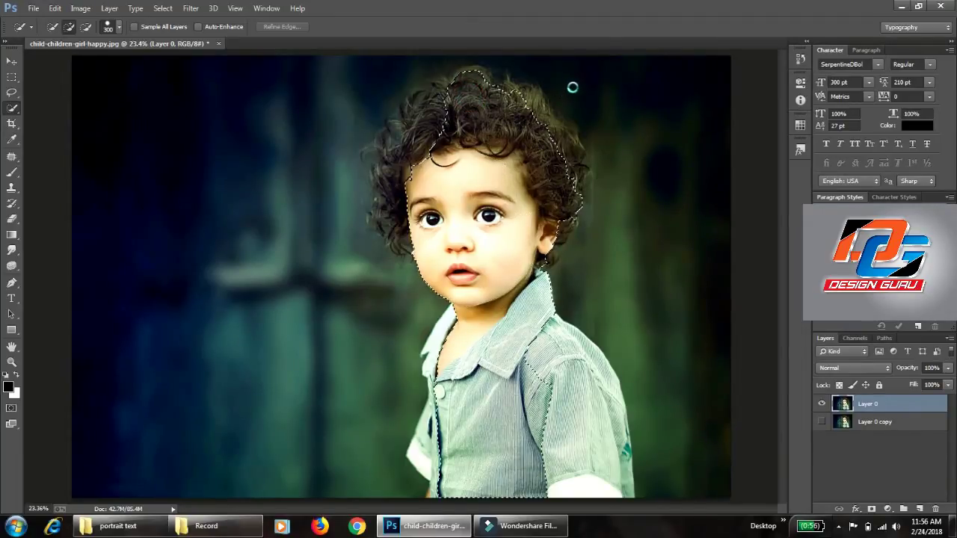
key(alt)
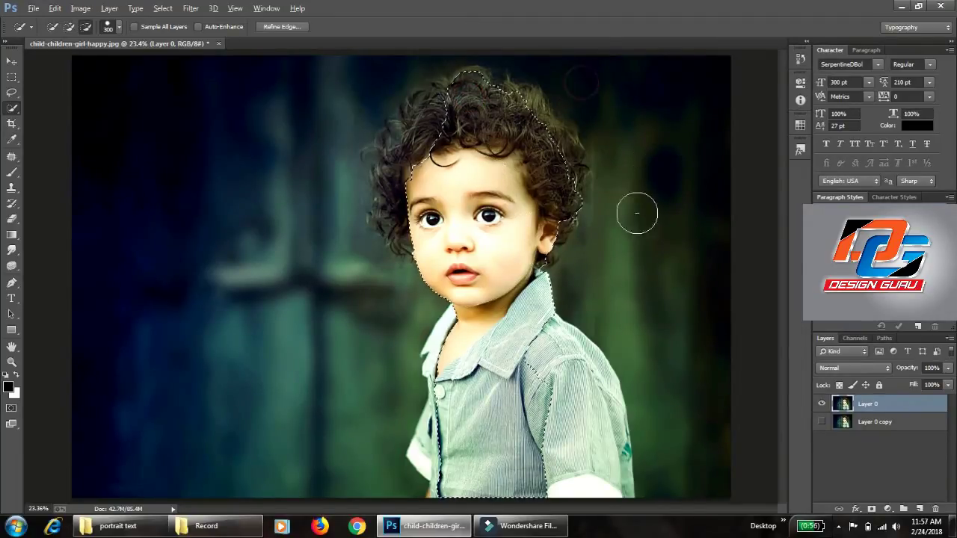
drag(437, 113, 399, 187)
click(400, 190)
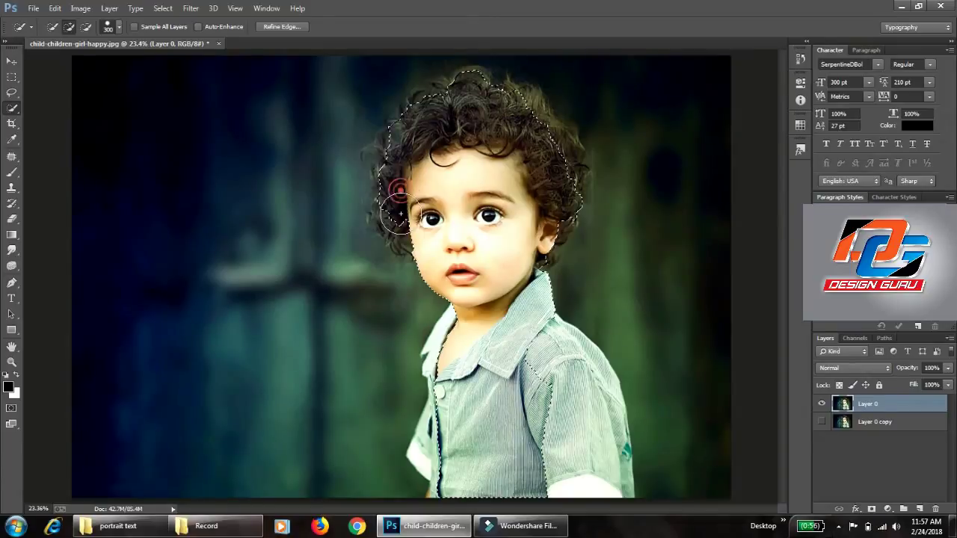
click(404, 220)
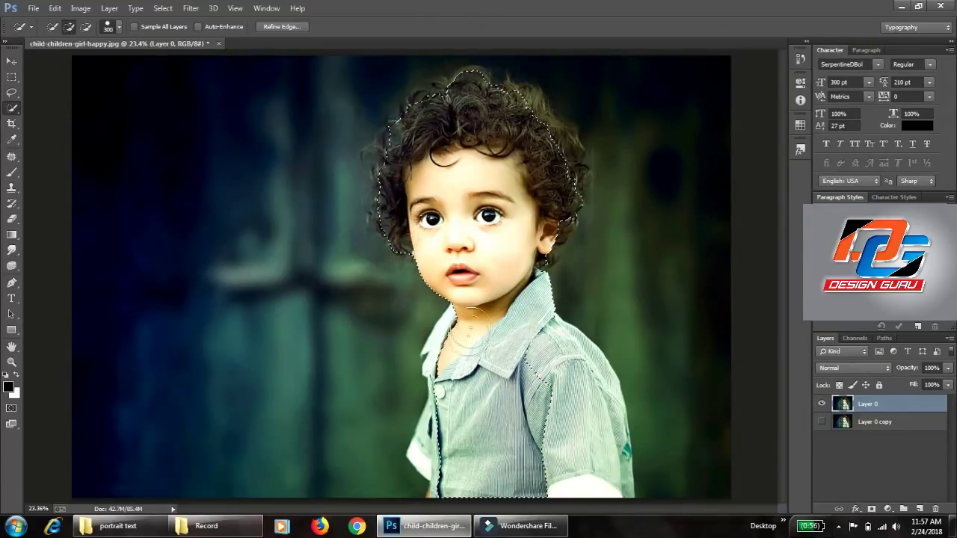
drag(470, 326, 423, 458)
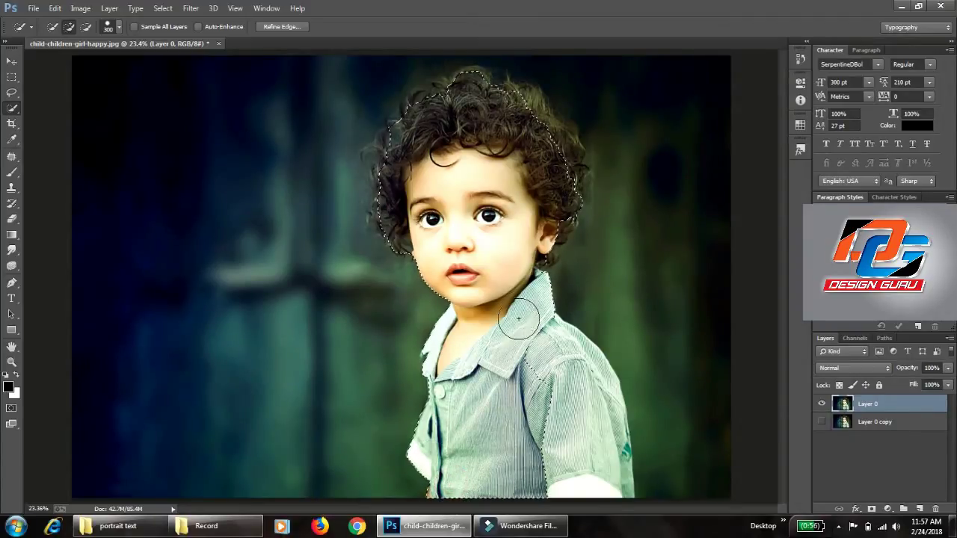
drag(518, 318, 562, 434)
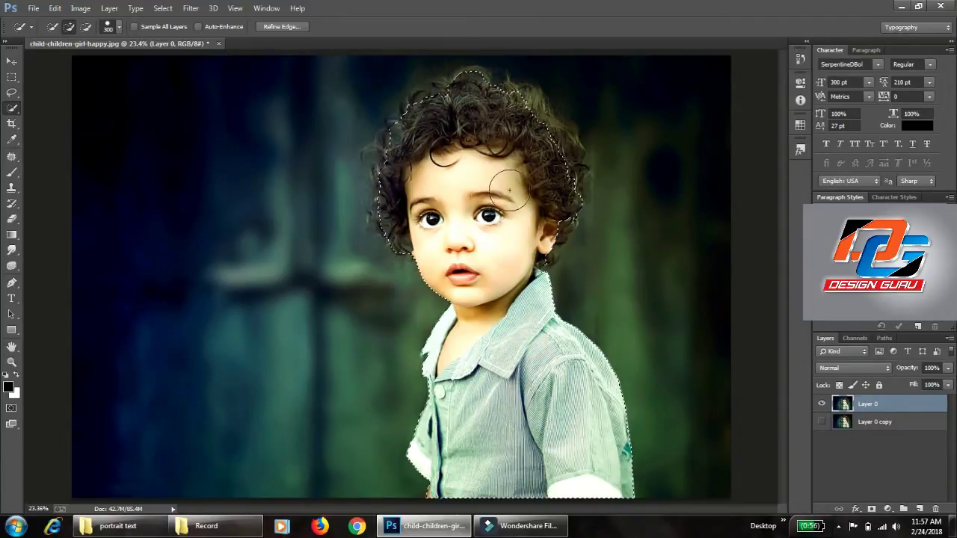
Extend the selection over the top and left hair, trimming stray background above the head
mouse_move(511, 113)
mouse_down()
mouse_move(549, 184)
mouse_move(553, 218)
mouse_move(534, 256)
mouse_up()
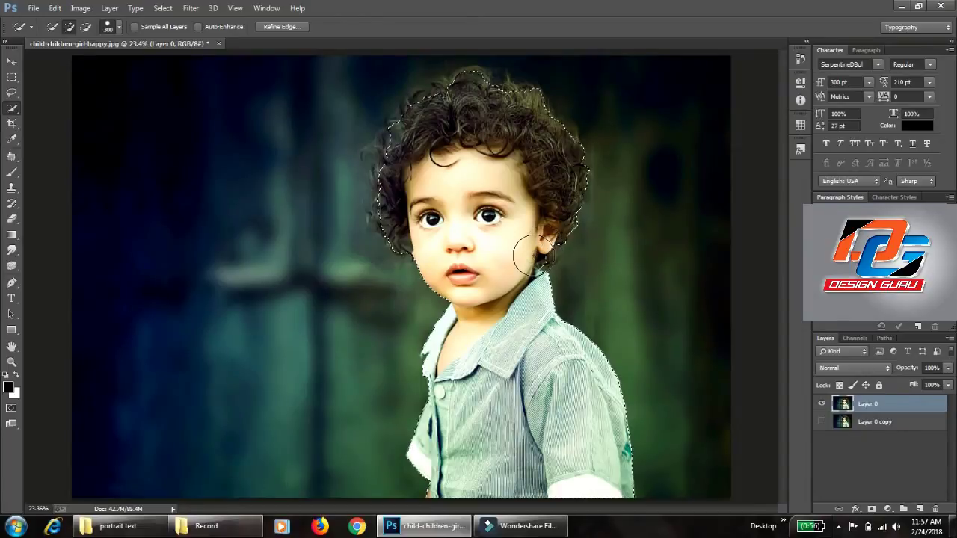
click(512, 100)
click(469, 87)
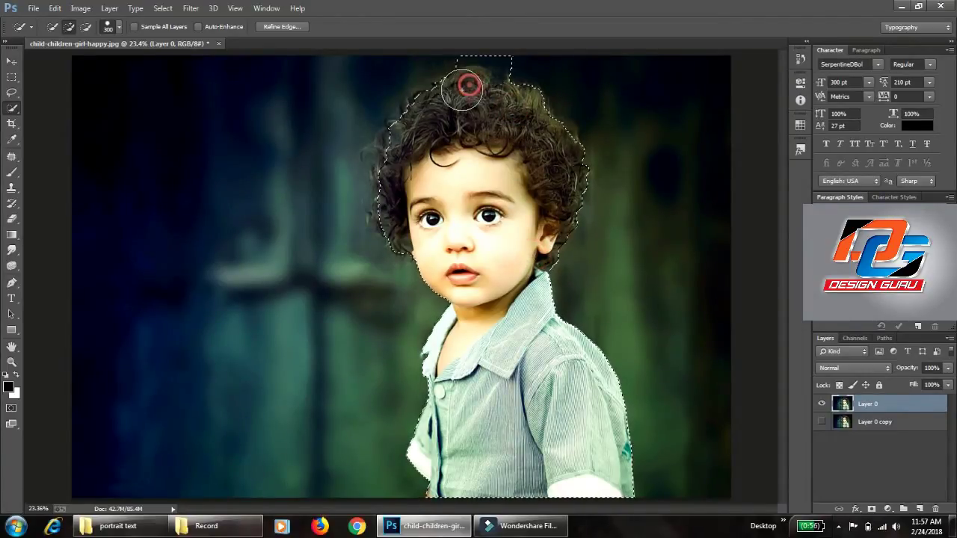
click(428, 107)
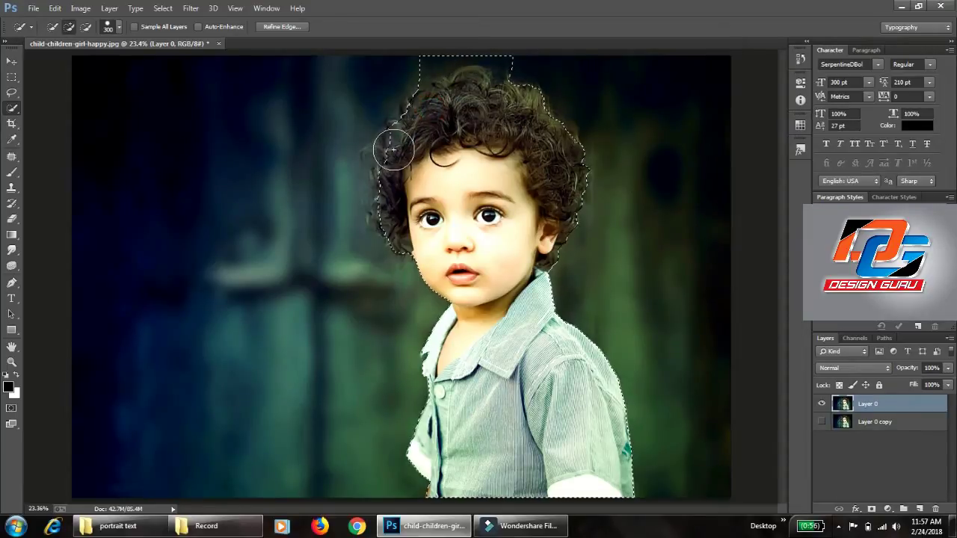
click(393, 150)
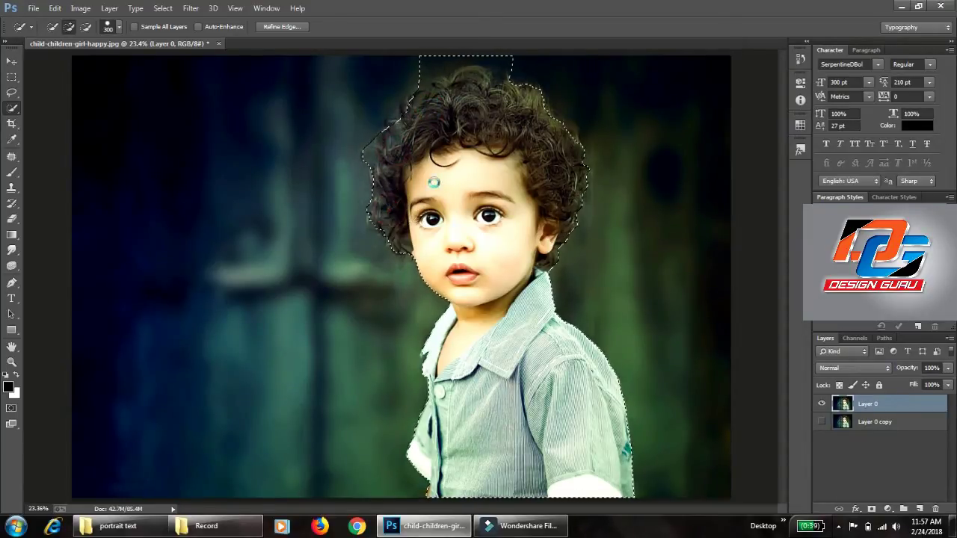
click(399, 60)
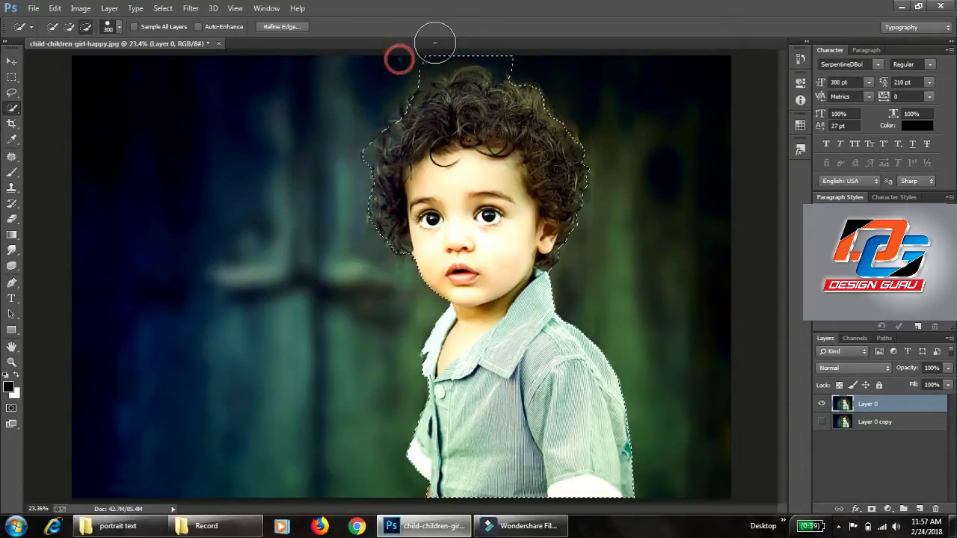
alt+click(435, 42)
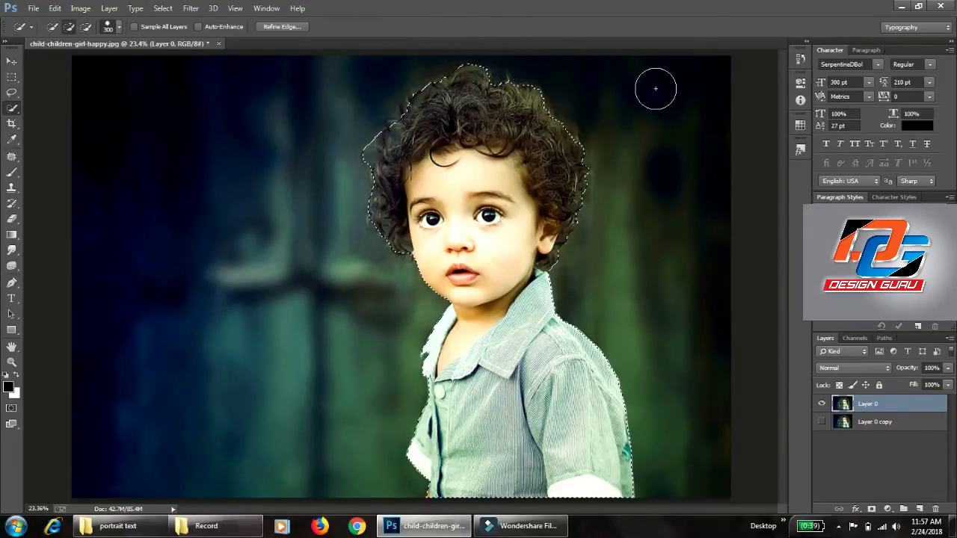
alt+click(353, 140)
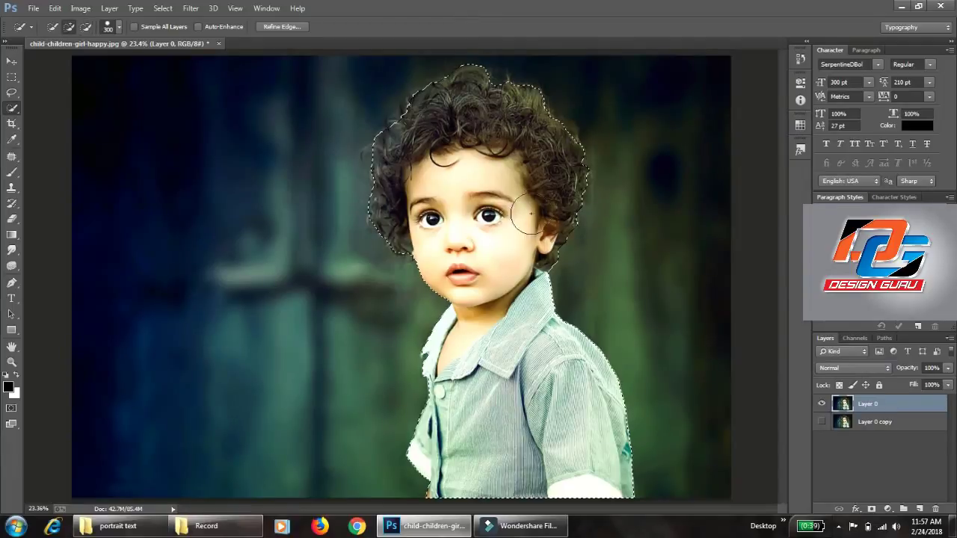
click(273, 26)
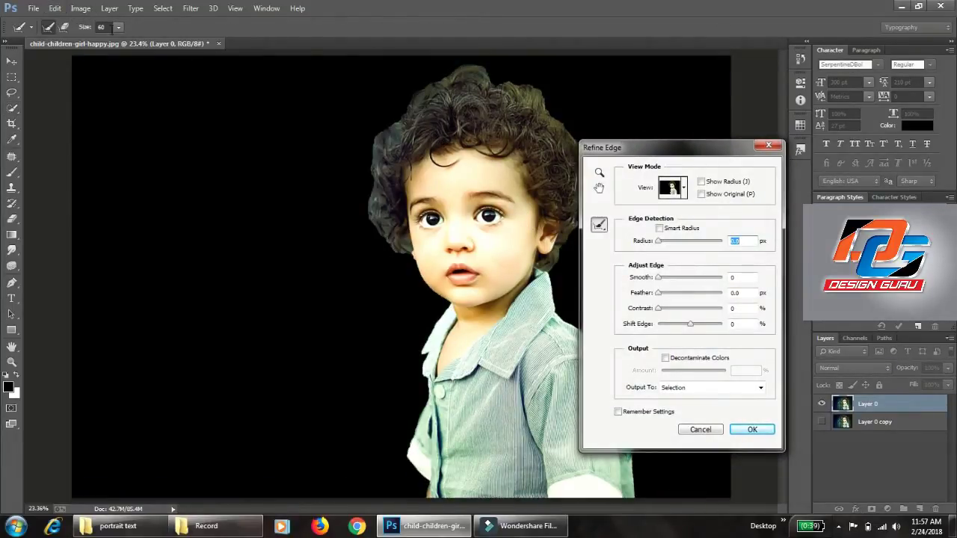
Set the Refine Radius brush to size 88 and brush the hair edges on top and both sides
click(120, 30)
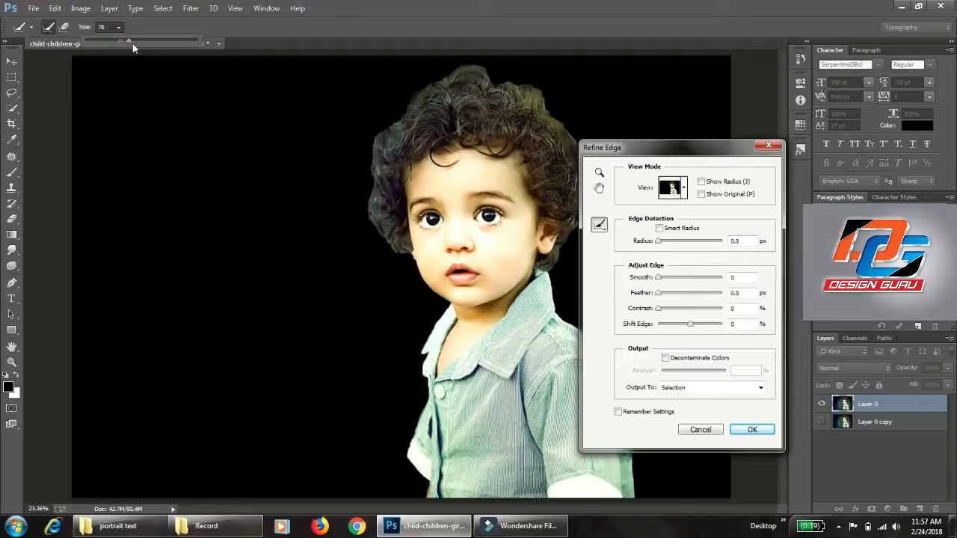
drag(132, 43, 134, 42)
click(386, 124)
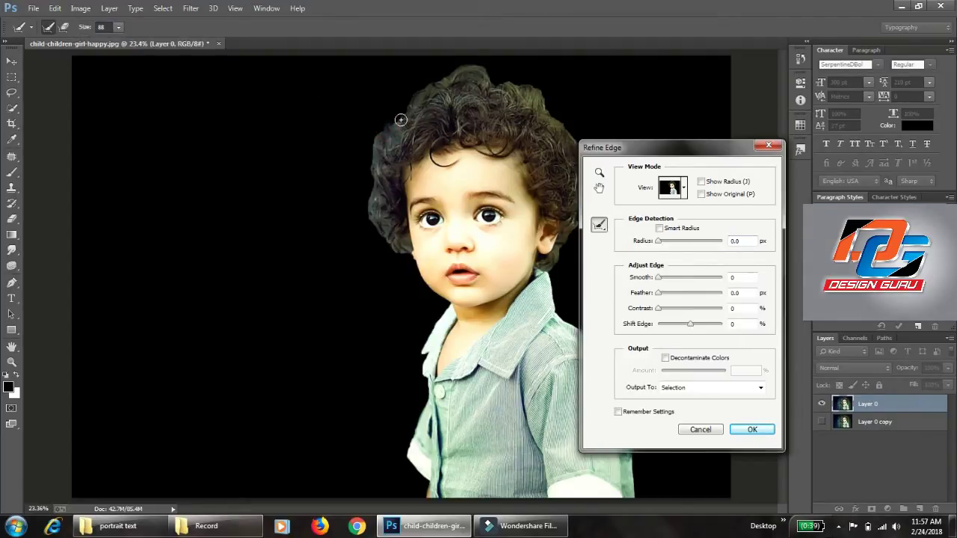
drag(394, 126, 420, 89)
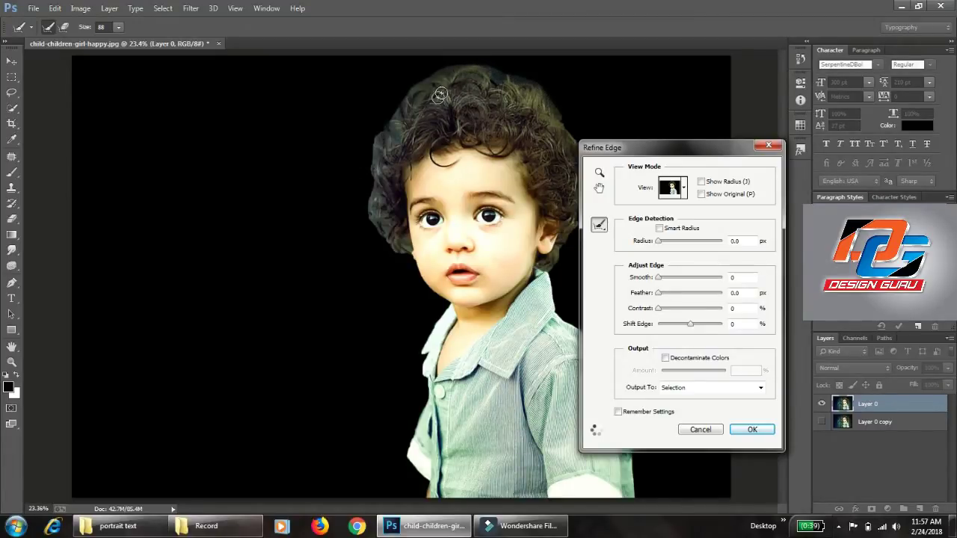
drag(386, 128, 374, 162)
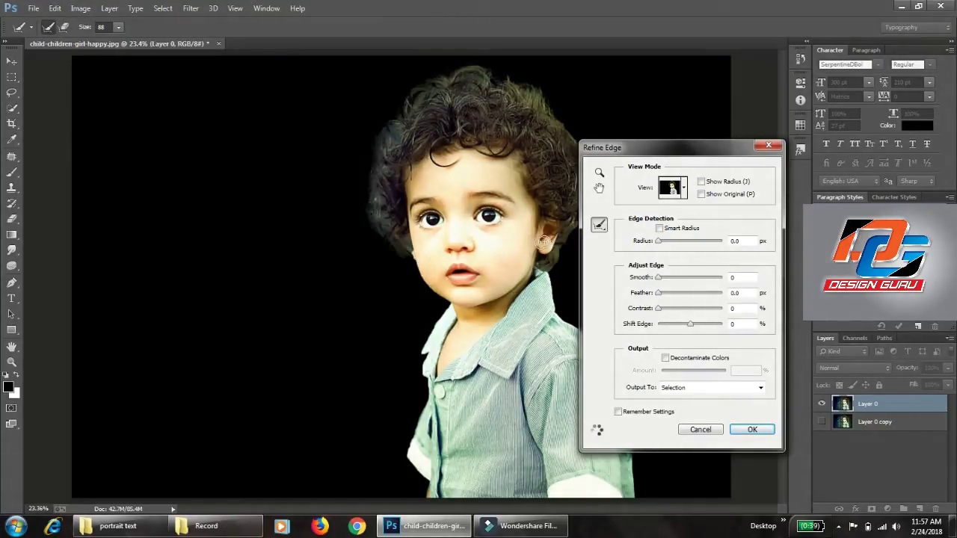
drag(614, 150, 288, 109)
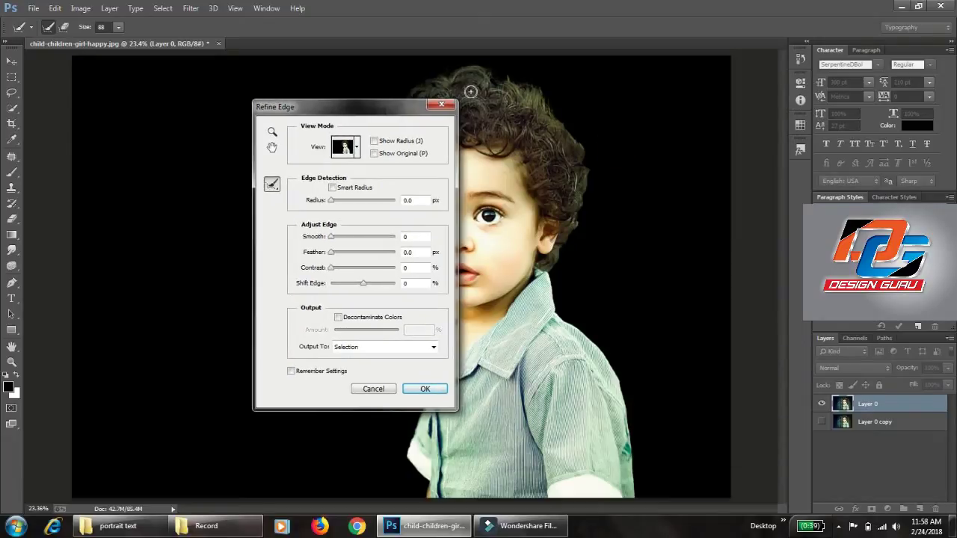
drag(561, 122, 583, 145)
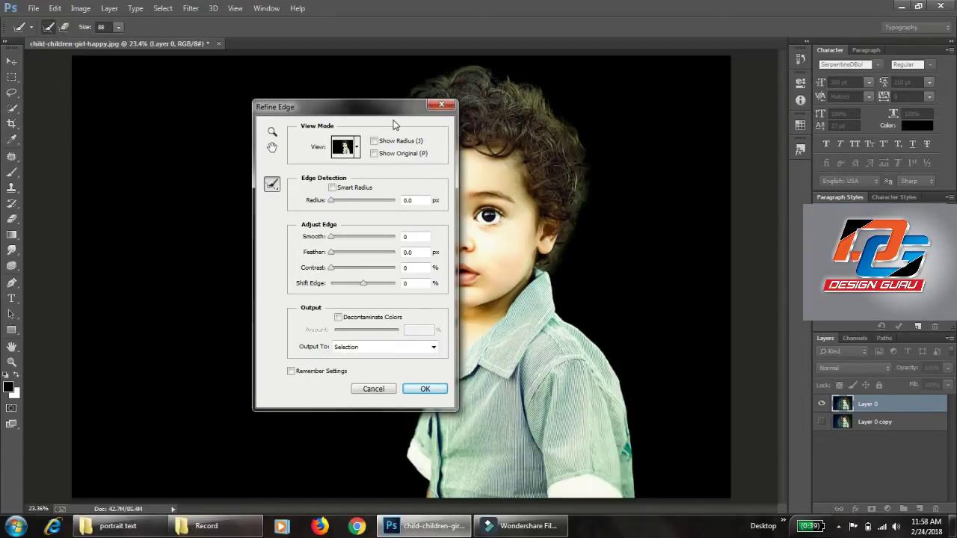
Zoom in on the hair and enable Decontaminate Colors at about 90
key(ctrl+plus)
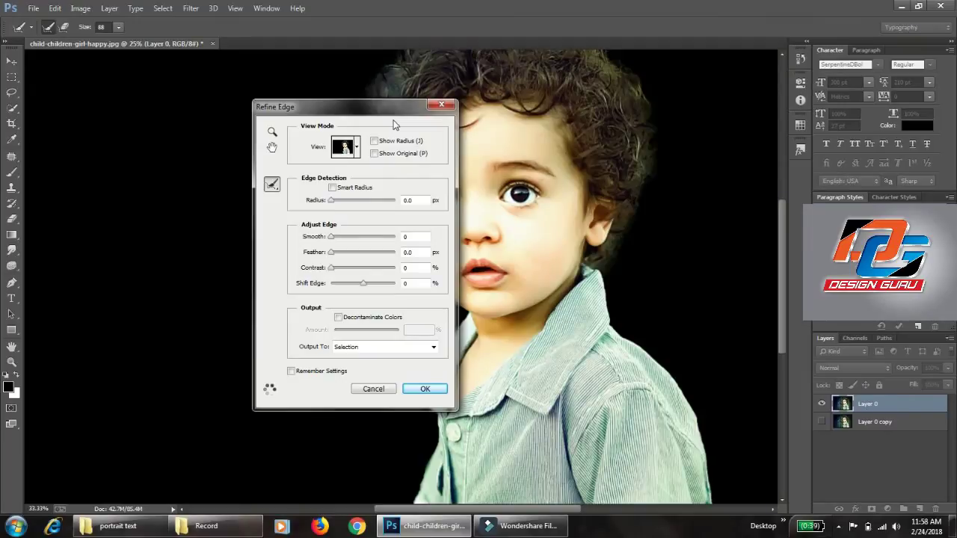
key(ctrl+plus)
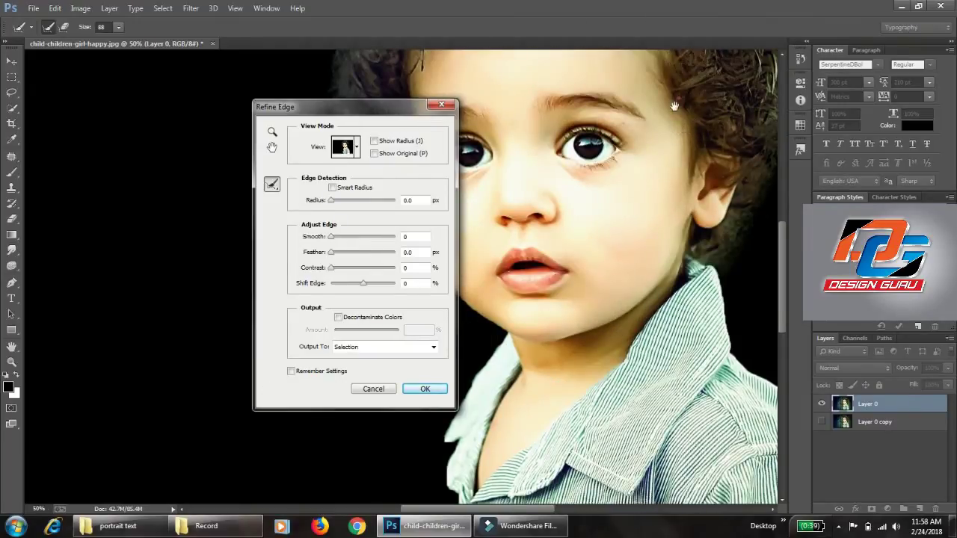
drag(673, 107, 617, 319)
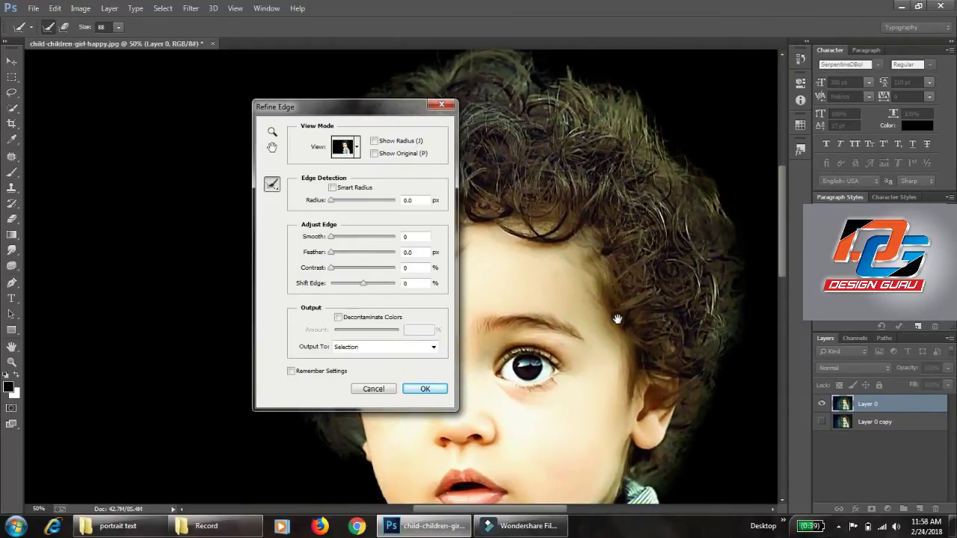
click(338, 317)
drag(387, 331, 394, 333)
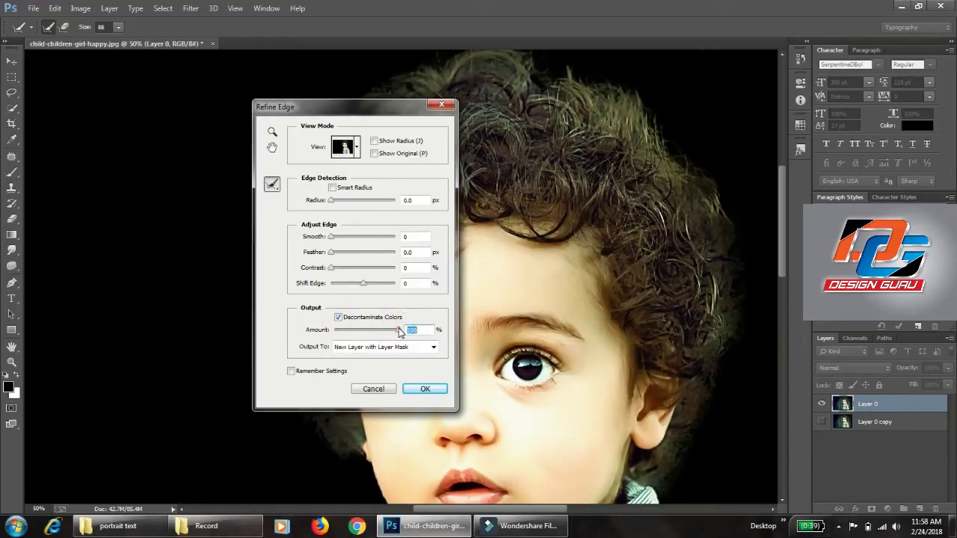
drag(400, 333, 392, 333)
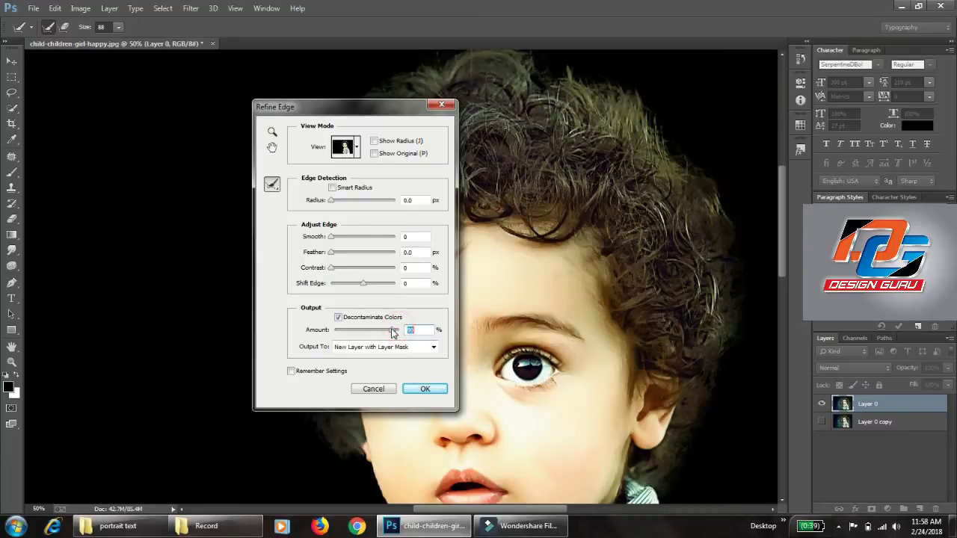
Set Smooth to about 17, add feathering, and enable Smart Radius with a wider radius
click(342, 238)
click(343, 252)
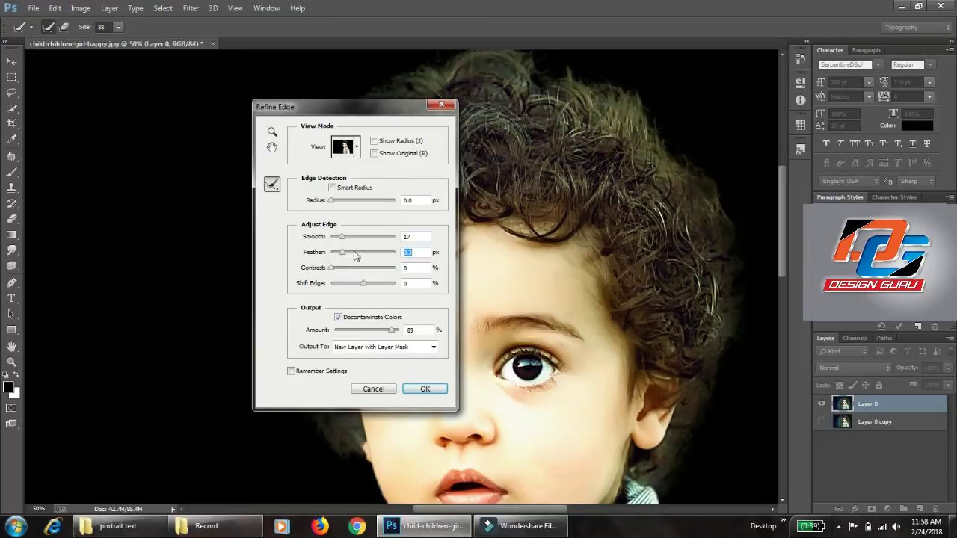
click(353, 253)
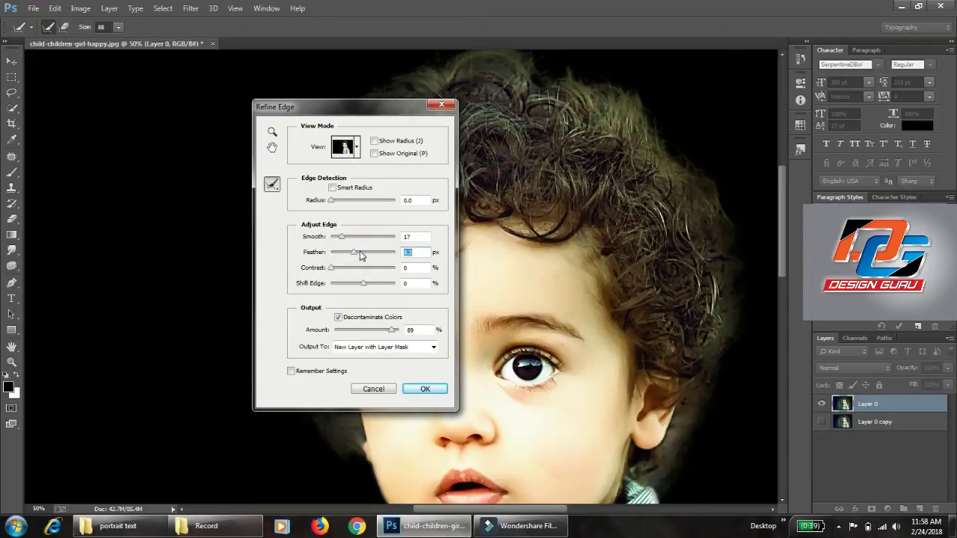
click(346, 237)
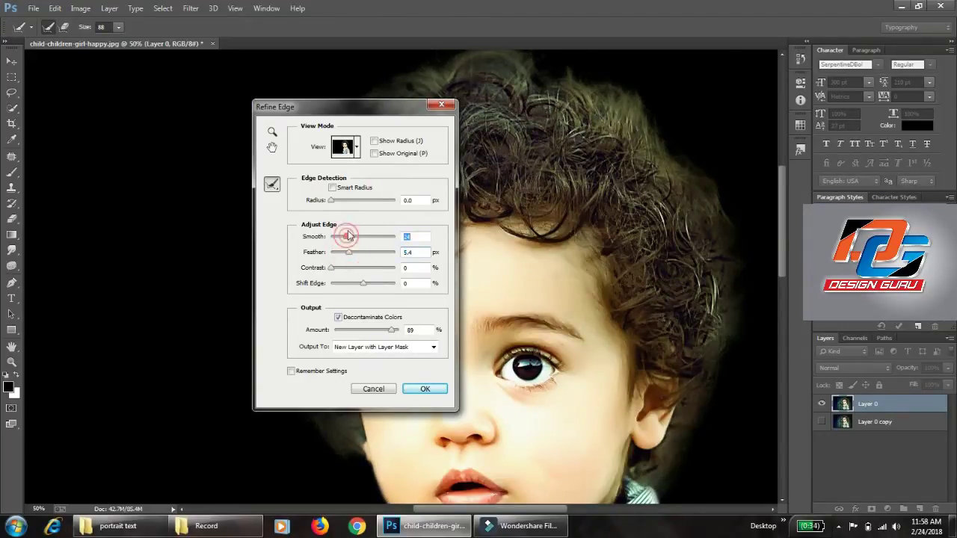
click(332, 188)
click(340, 200)
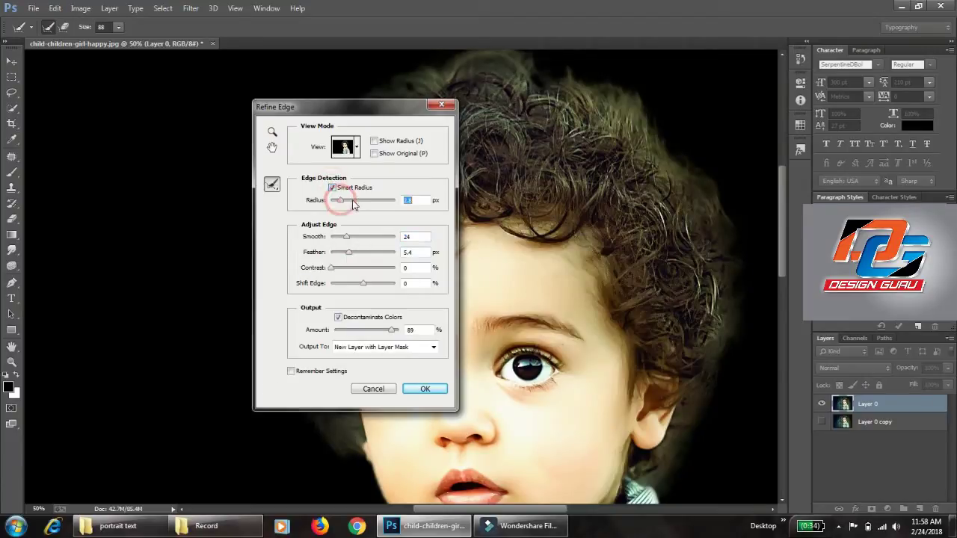
click(355, 201)
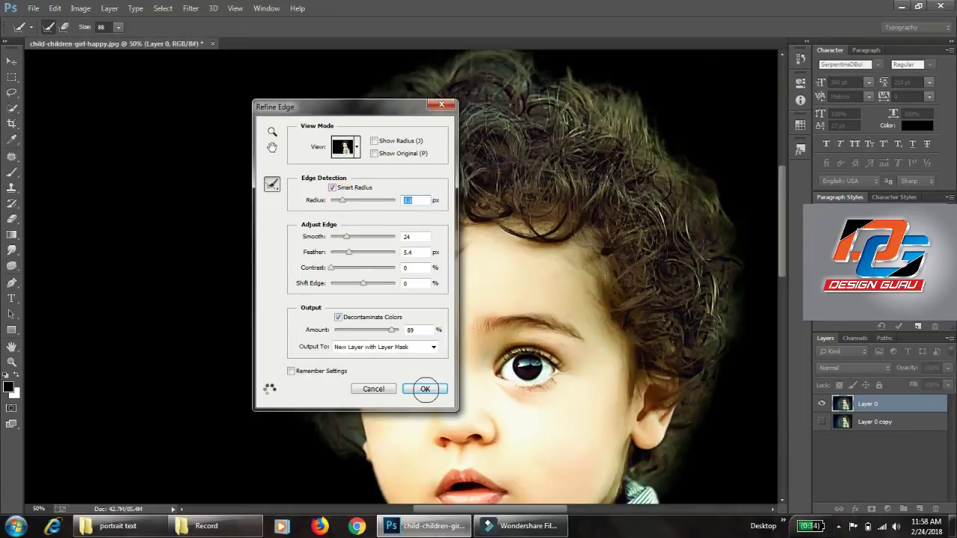
Apply the refinement and dismiss the resulting out-of-memory error
click(424, 389)
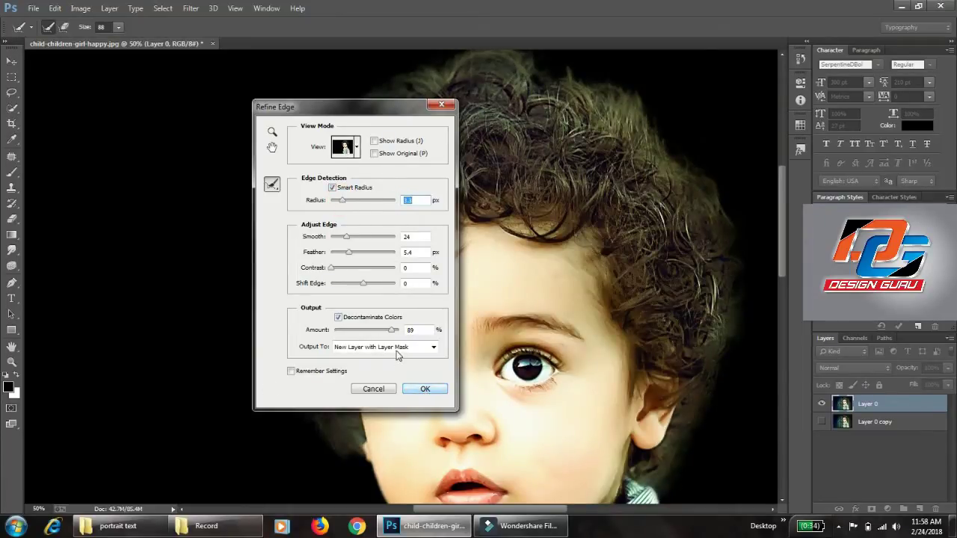
click(416, 390)
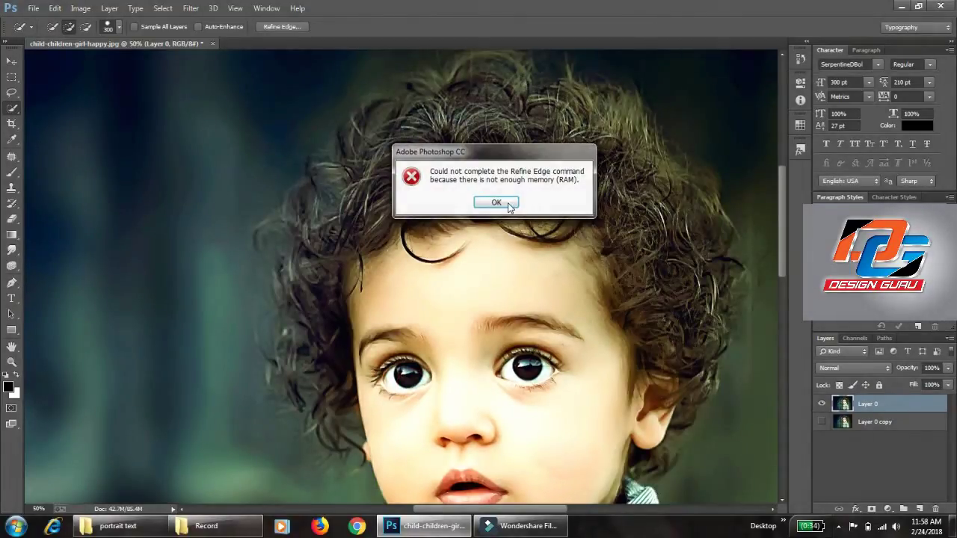
click(508, 204)
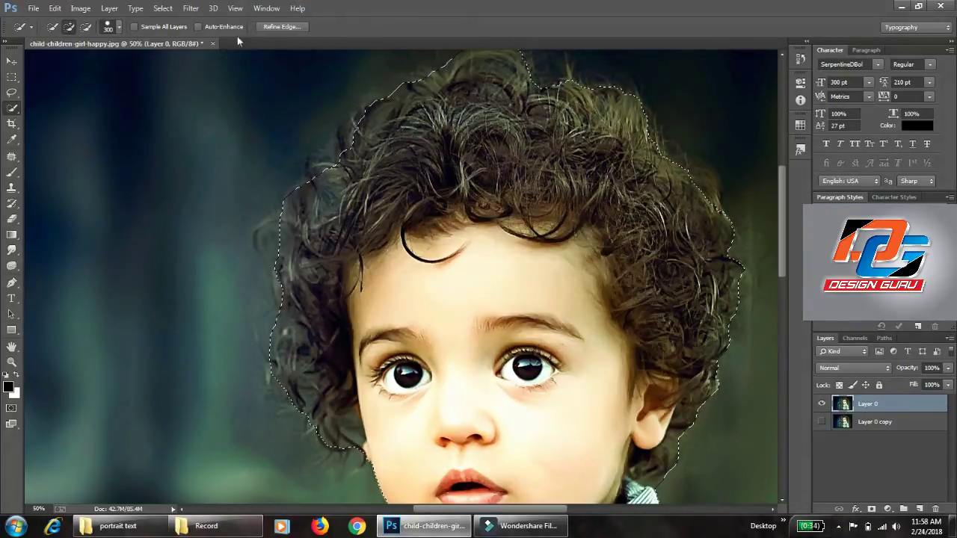
Brush Refine Radius along the top and left hair edges in Refine Edge
click(274, 27)
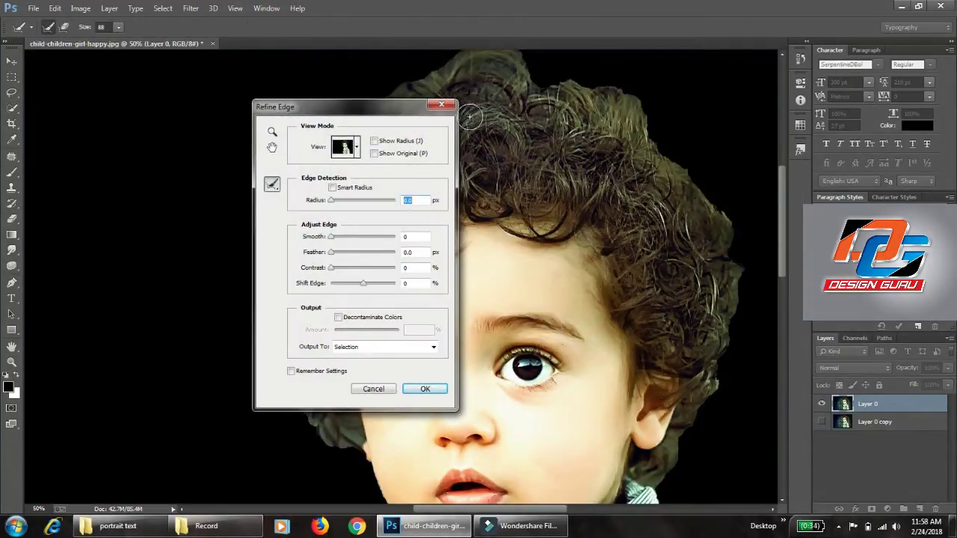
mouse_move(470, 116)
mouse_down()
mouse_move(662, 147)
mouse_move(655, 479)
mouse_move(538, 86)
mouse_up()
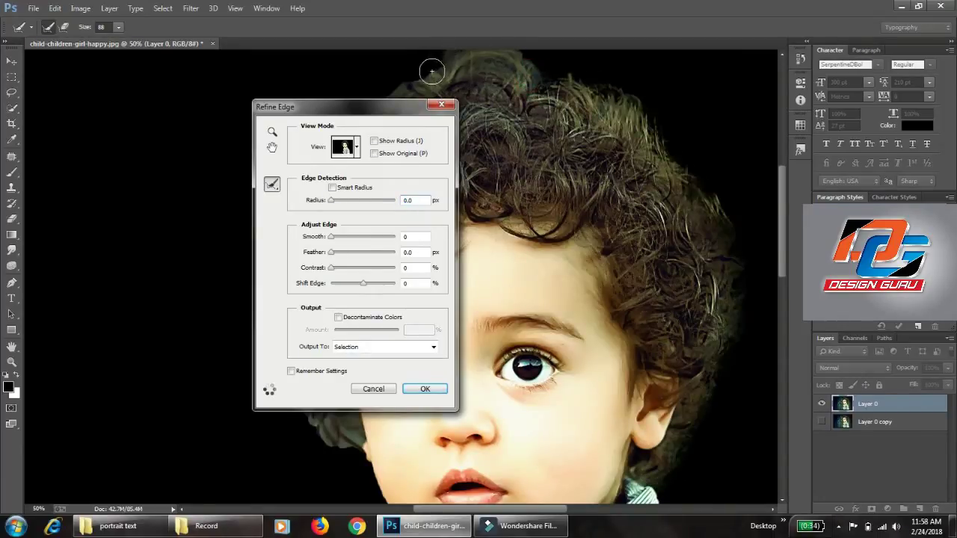
drag(355, 107, 593, 119)
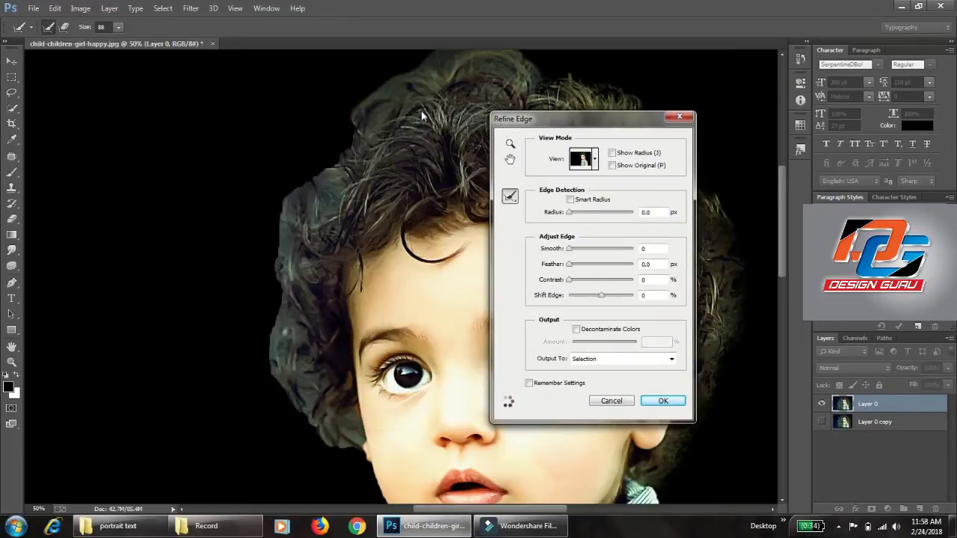
mouse_move(359, 124)
mouse_down()
mouse_move(263, 333)
mouse_move(360, 458)
mouse_up()
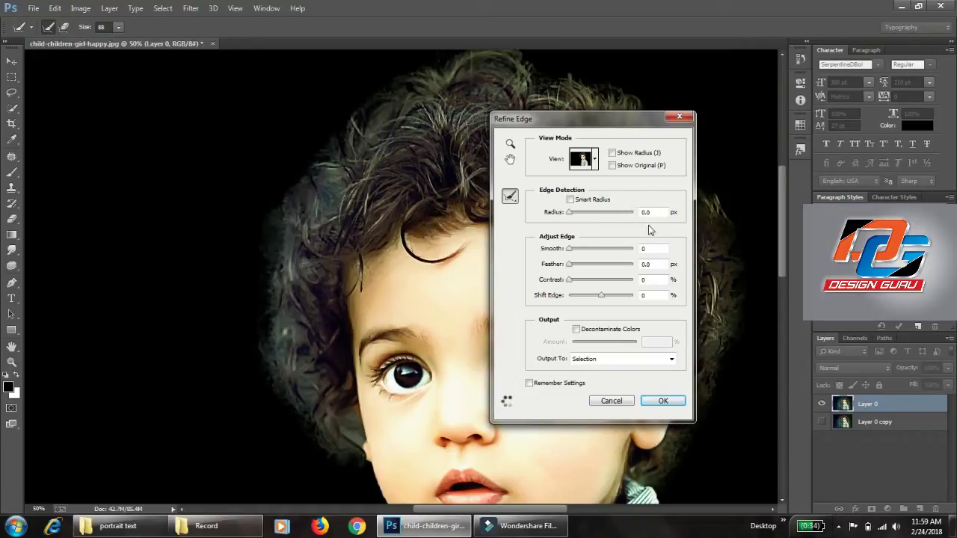
Apply Decontaminate 70, Smooth 13, Feather 4.2, Contrast 24, output to New Layer with Layer Mask
click(576, 330)
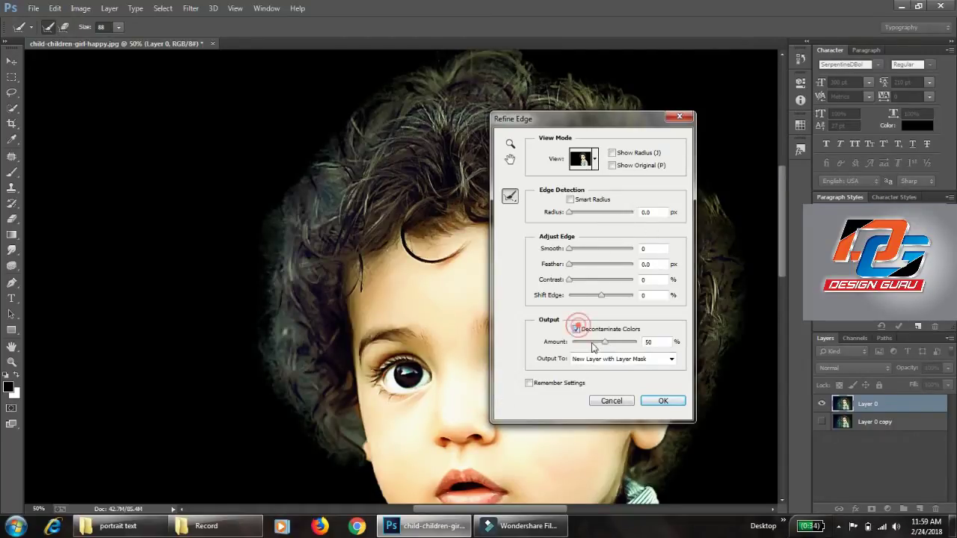
click(618, 343)
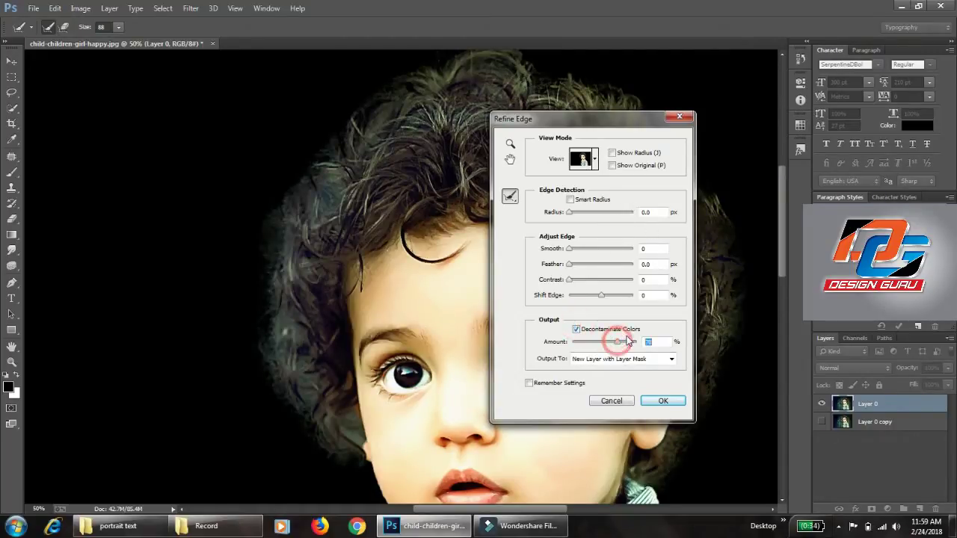
click(583, 263)
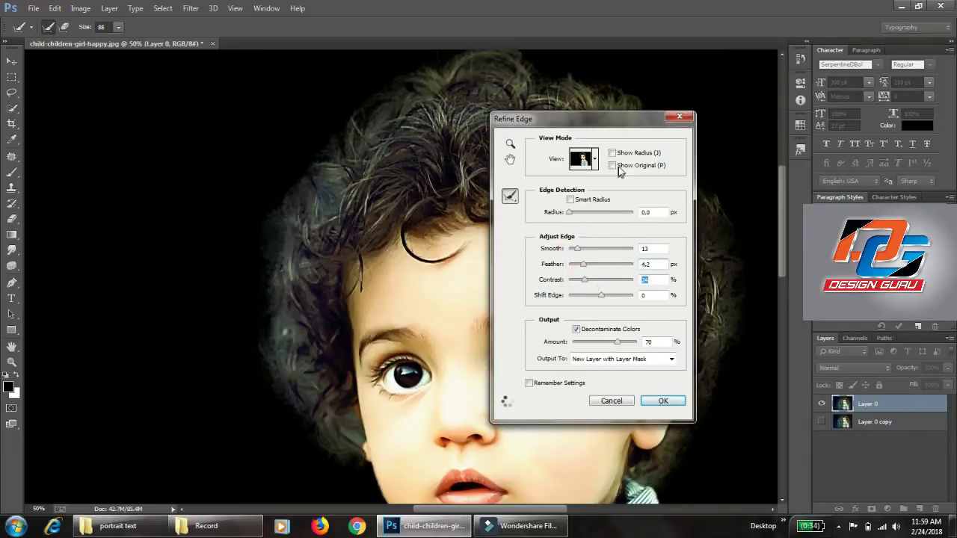
click(661, 401)
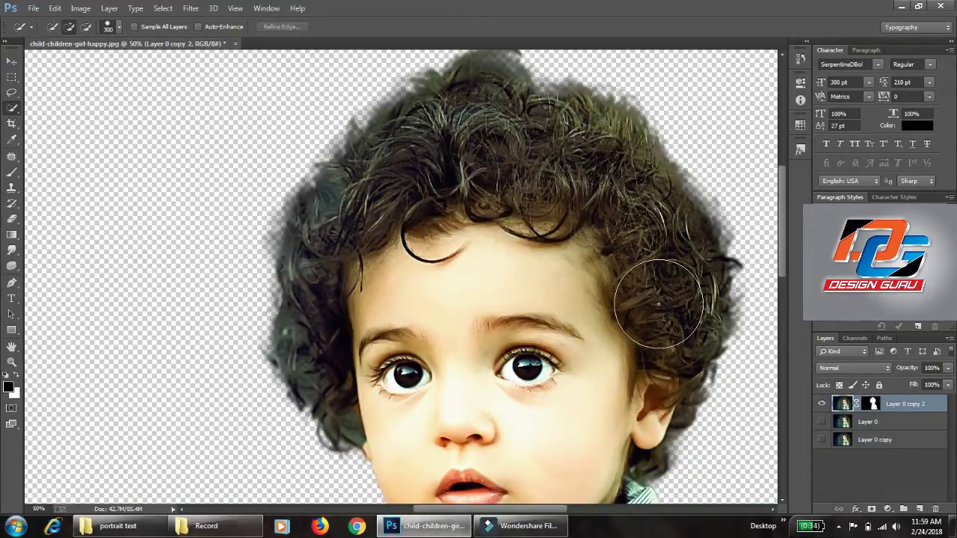
Duplicate the masked cut-out layer as Layer 0 copy 3
right_click(867, 404)
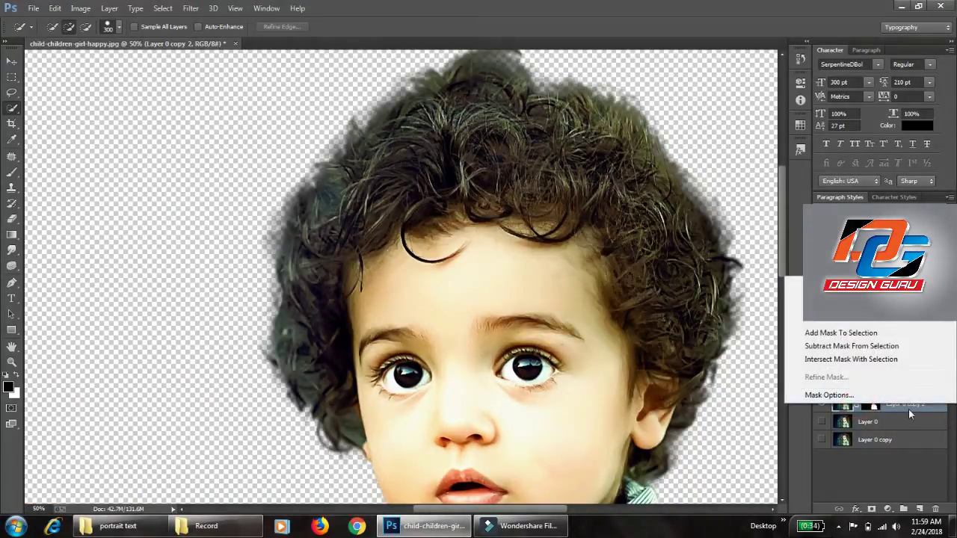
click(910, 485)
right_click(894, 403)
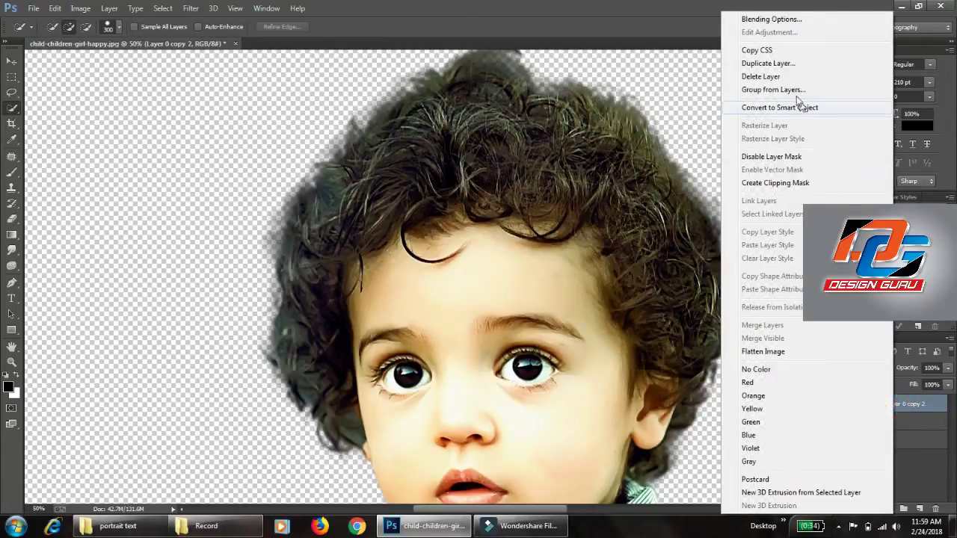
click(768, 63)
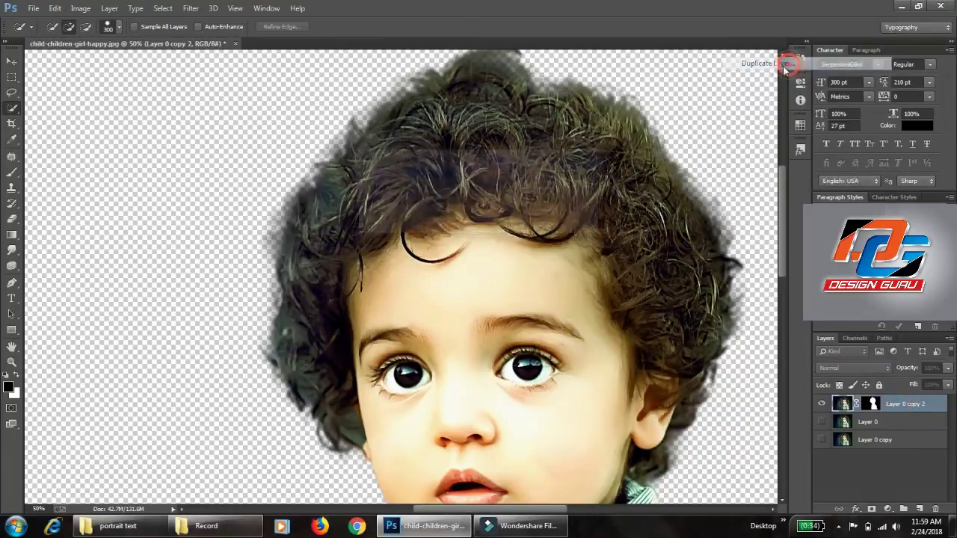
click(583, 161)
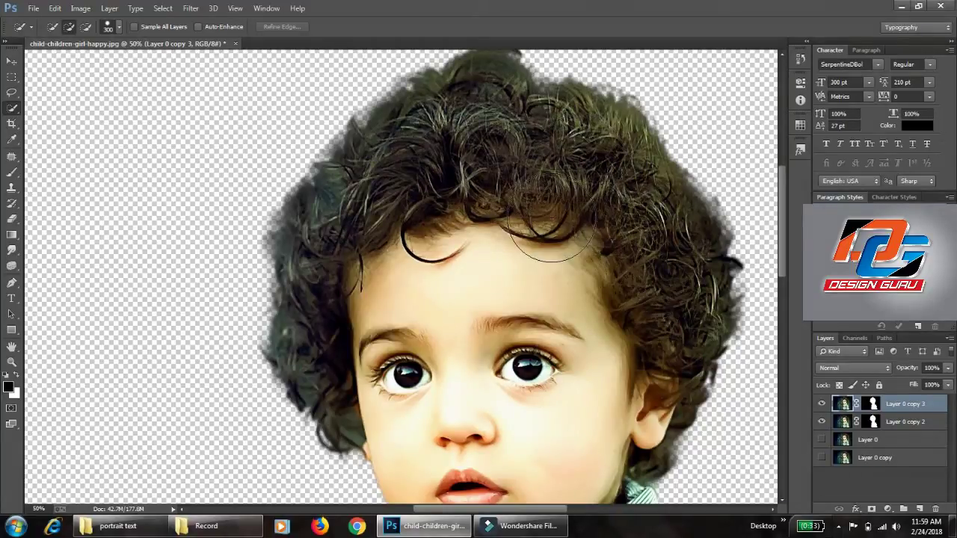
Fit the whole image on screen with the Move tool and show the Info panel
key(v)
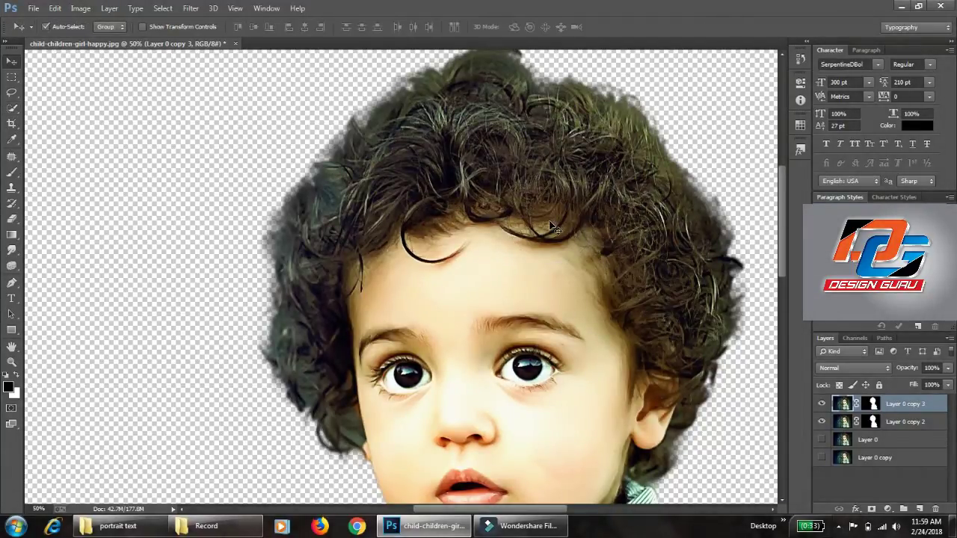
key(ctrl+0)
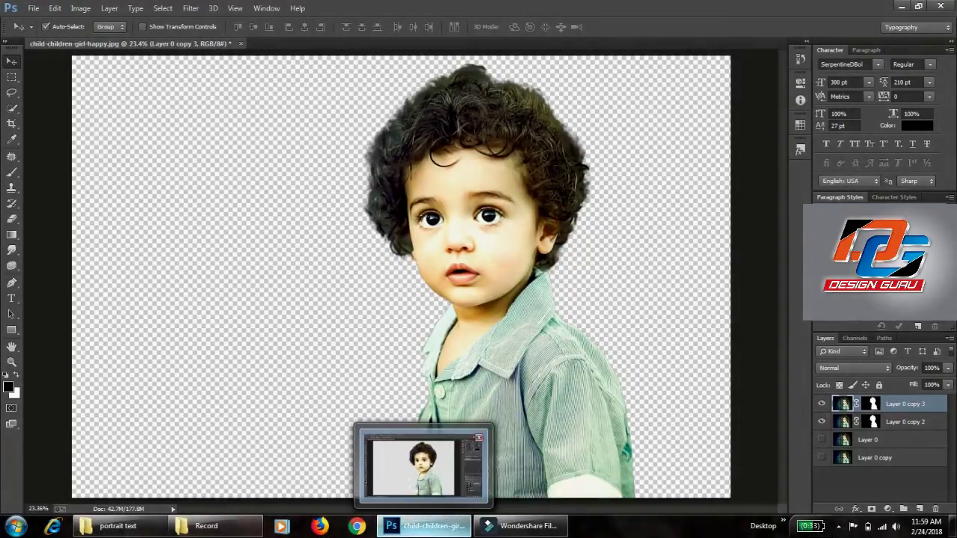
key(F8)
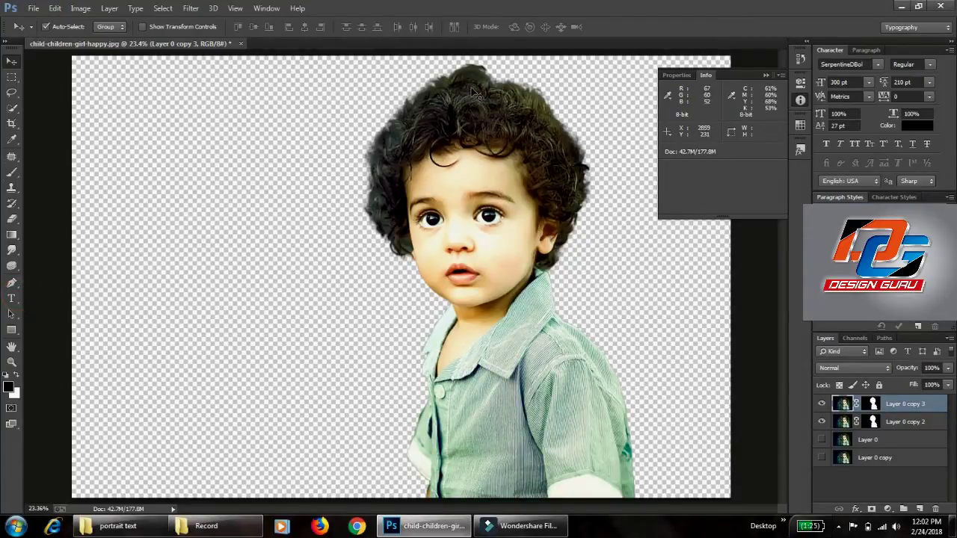
Type the stacked lines INNO CENCE, INTHE, CHILD, HUD over the hair and commit
click(11, 298)
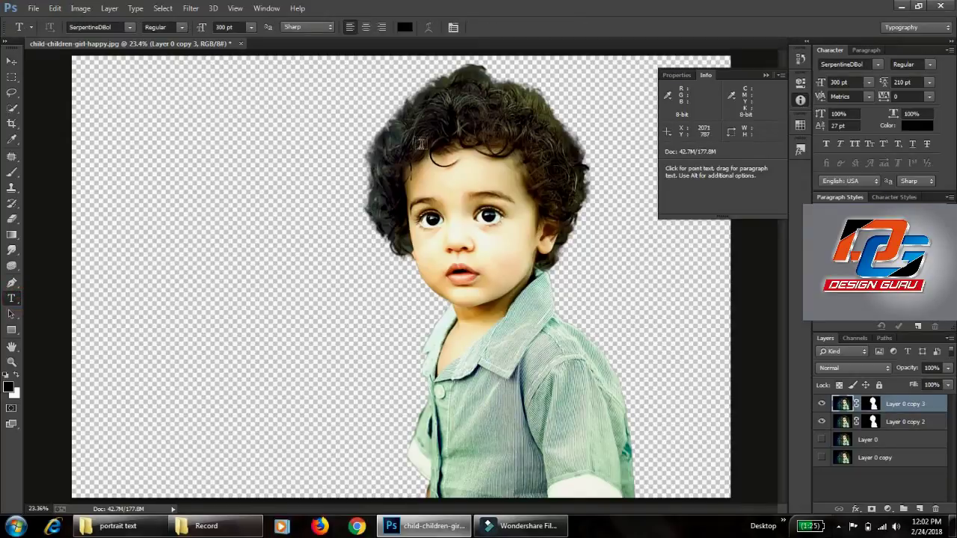
click(481, 109)
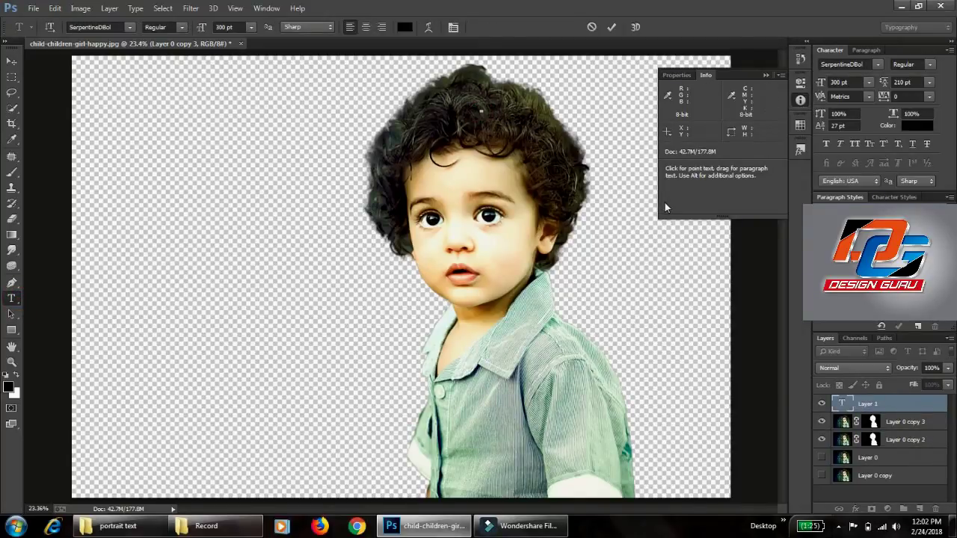
text(IN)
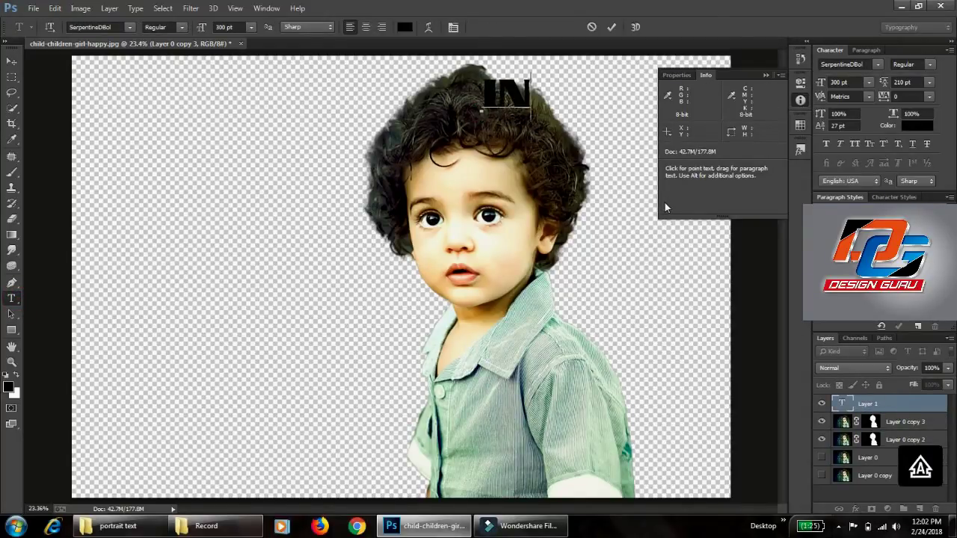
text(NO )
text(C)
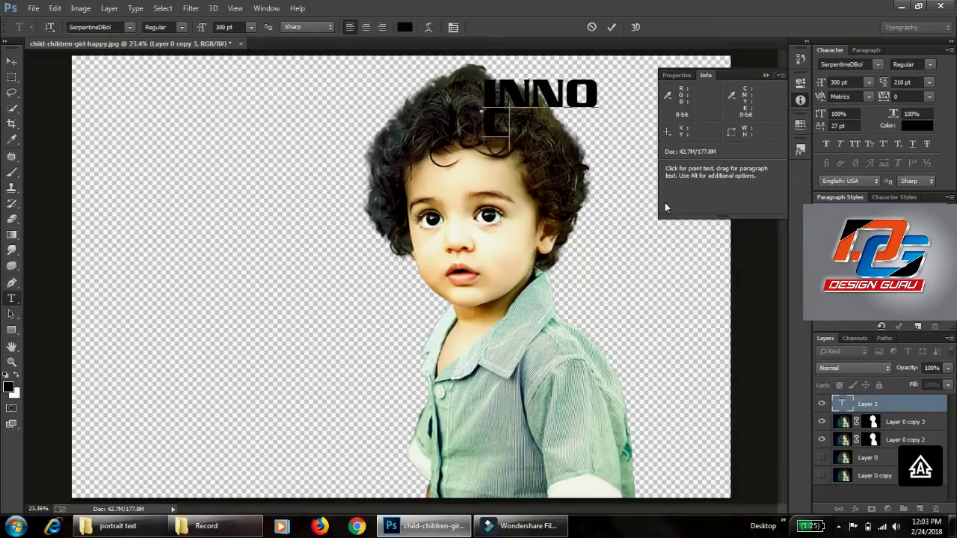
text(ENCE)
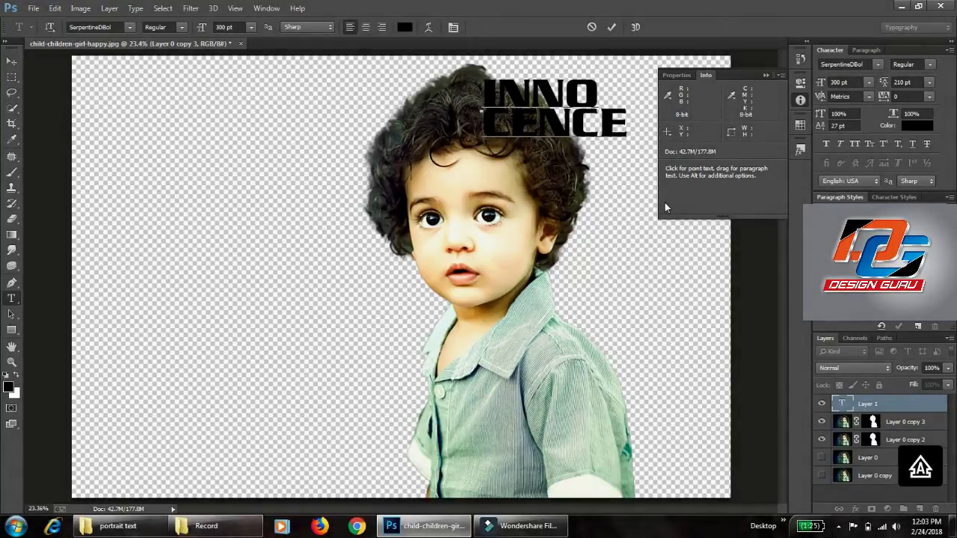
key(Return)
text(INTHE)
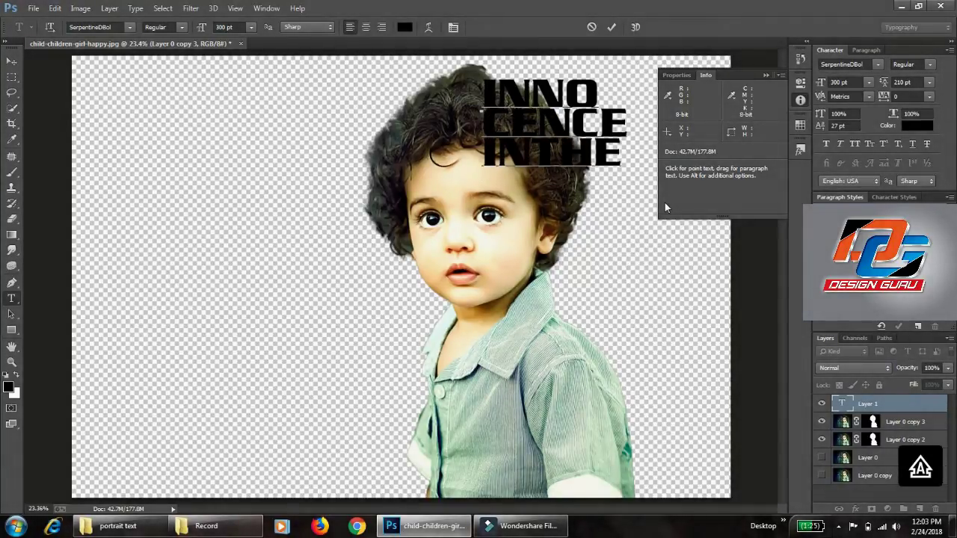
key(Return)
text(CHIL)
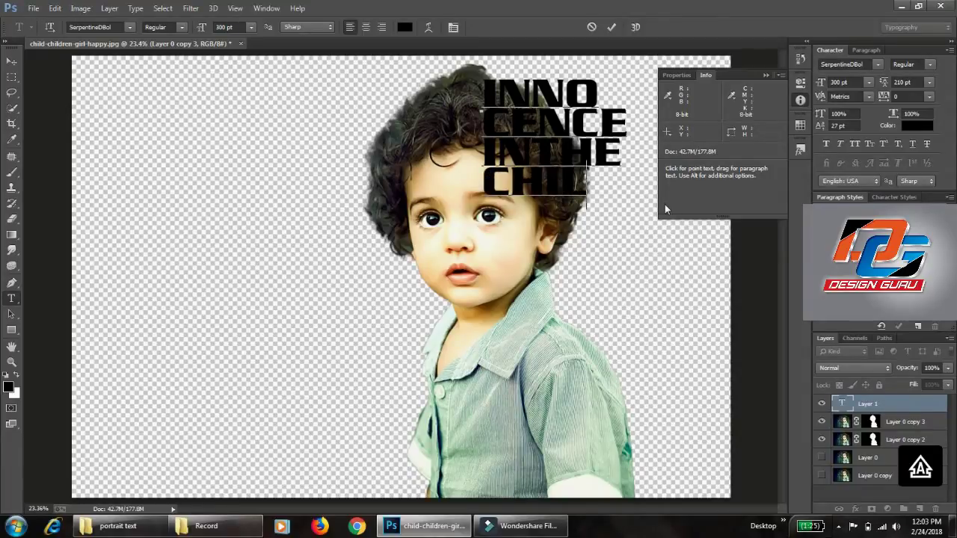
text(D)
key(Return)
text(HO)
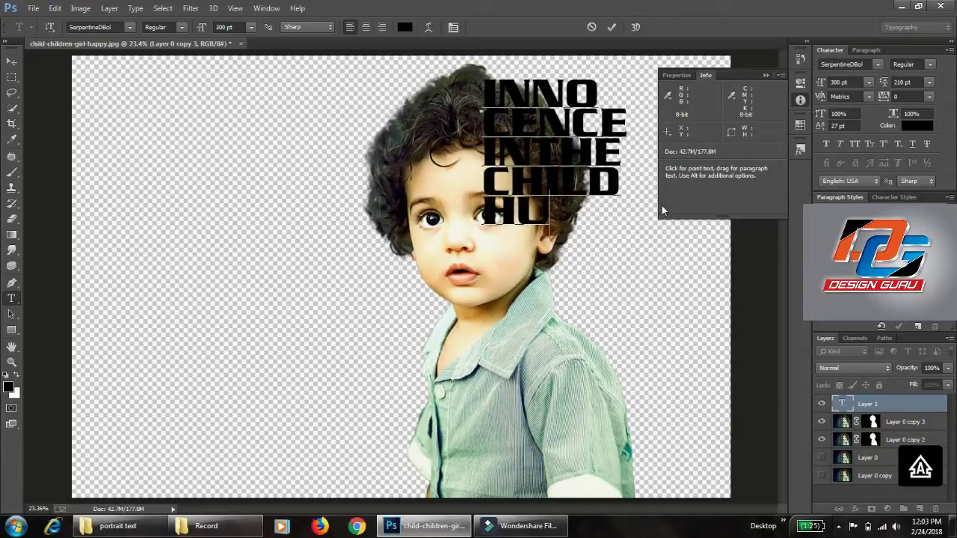
text(O)
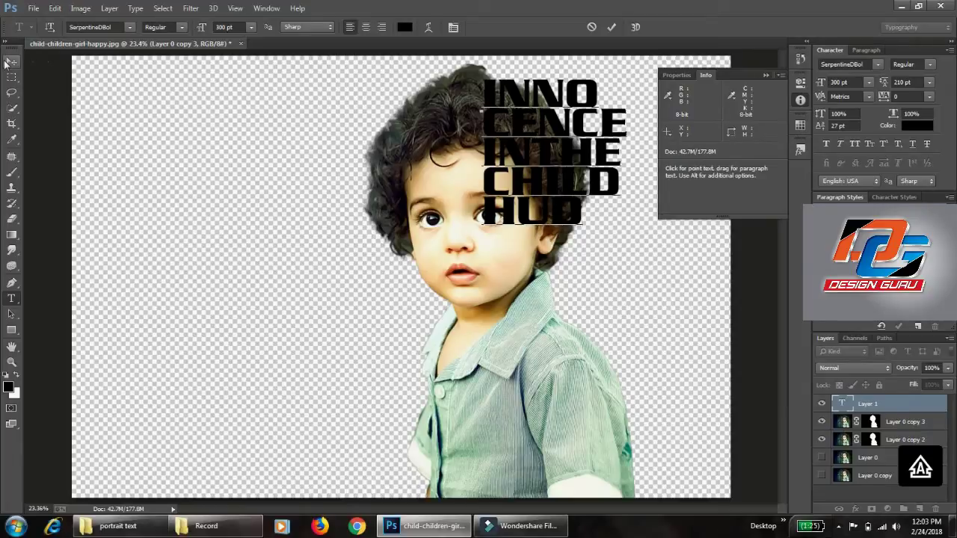
click(14, 60)
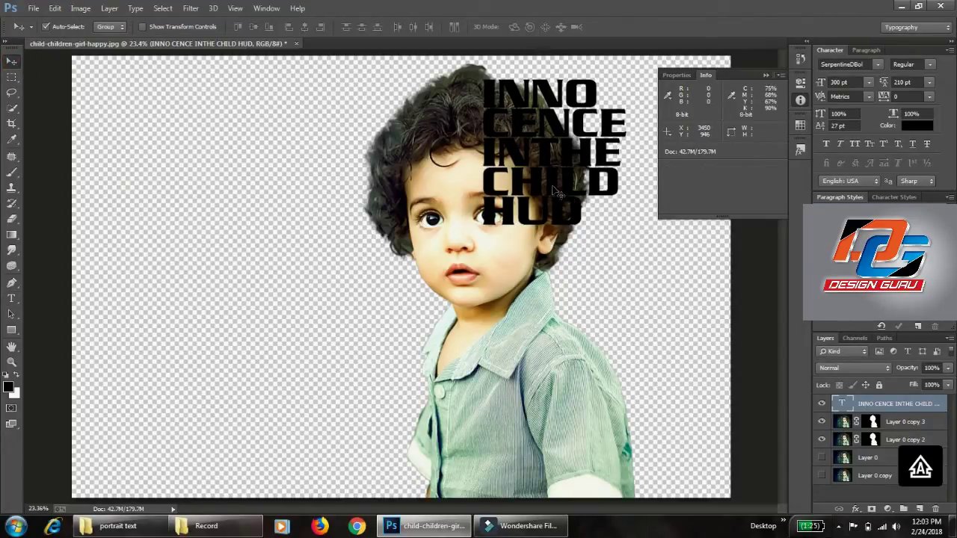
Select all the stacked text and set its leading to 200 pt
key(t)
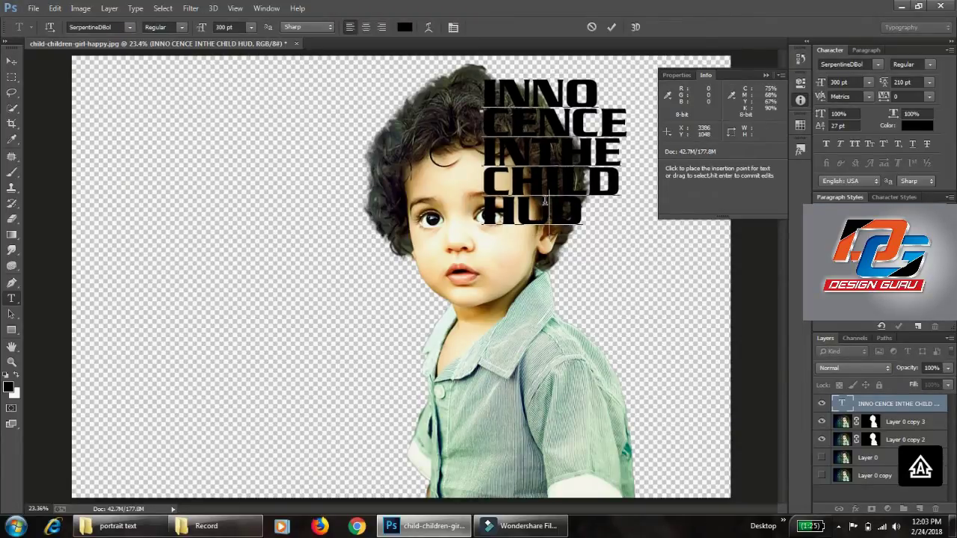
key(ctrl+a)
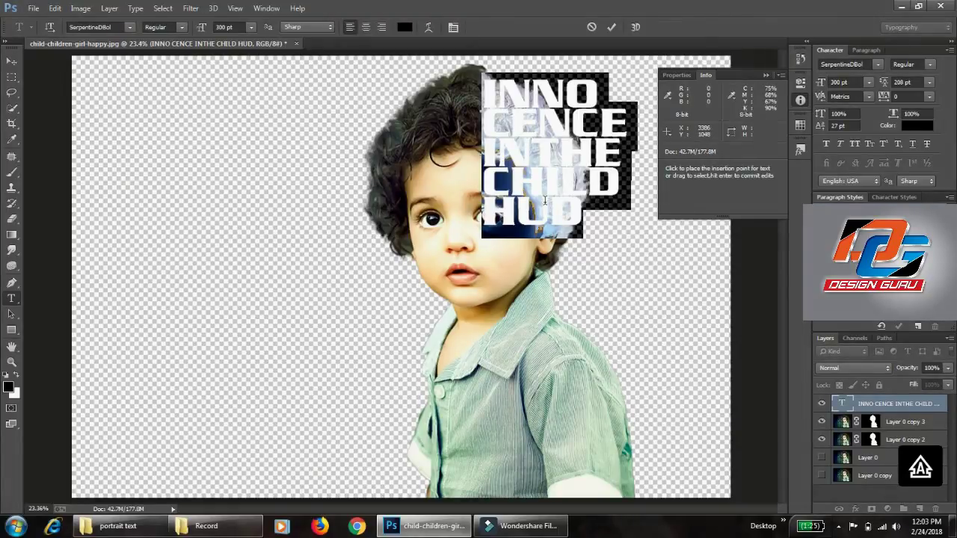
key(alt+Up)
key(alt+Up)
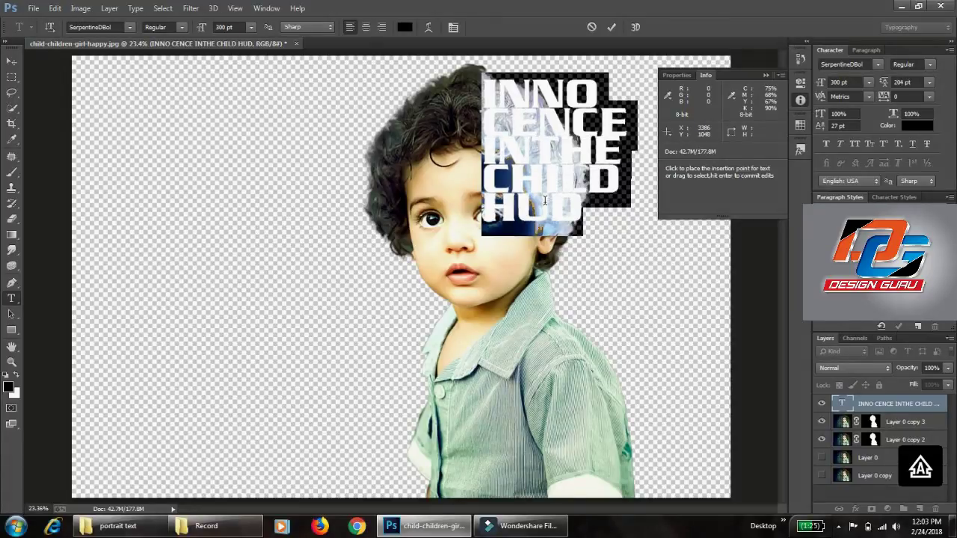
key(alt+Down)
key(alt+Down)
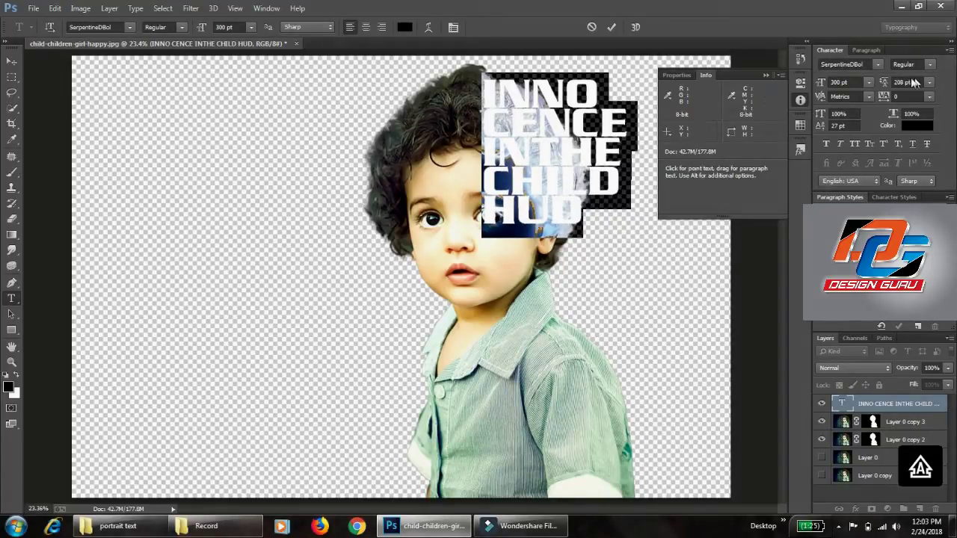
click(902, 83)
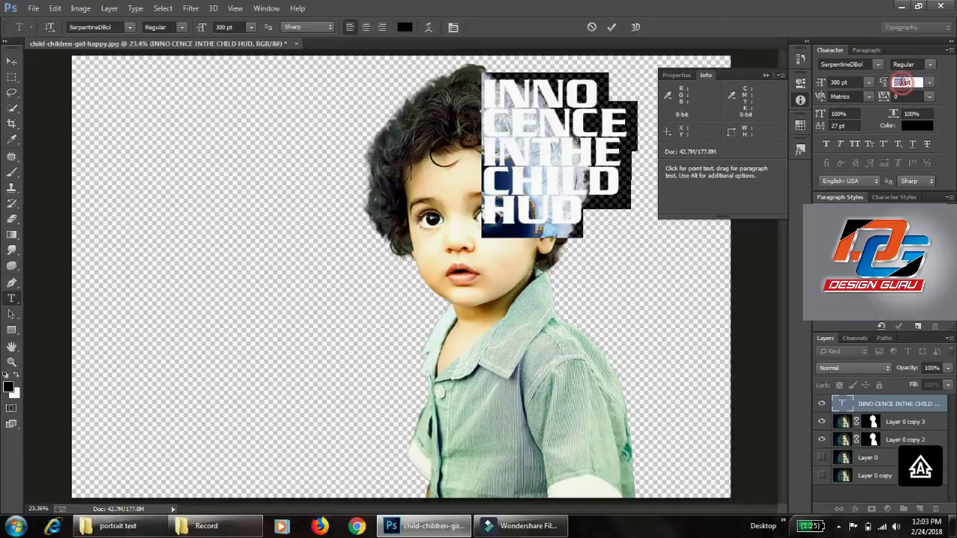
text(20)
key(Return)
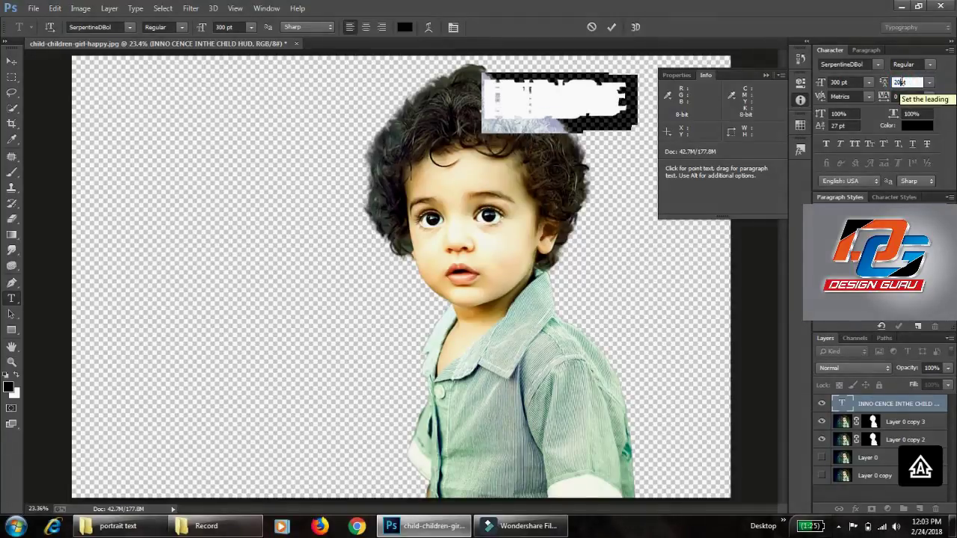
text(0)
key(Return)
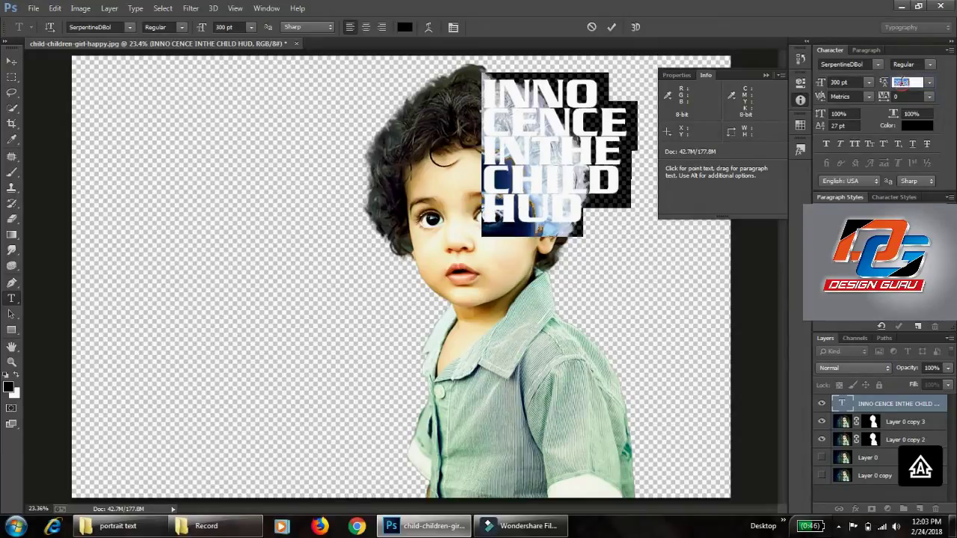
Re-enter the 200 pt leading value in the Character panel
click(902, 83)
text(10)
key(Return)
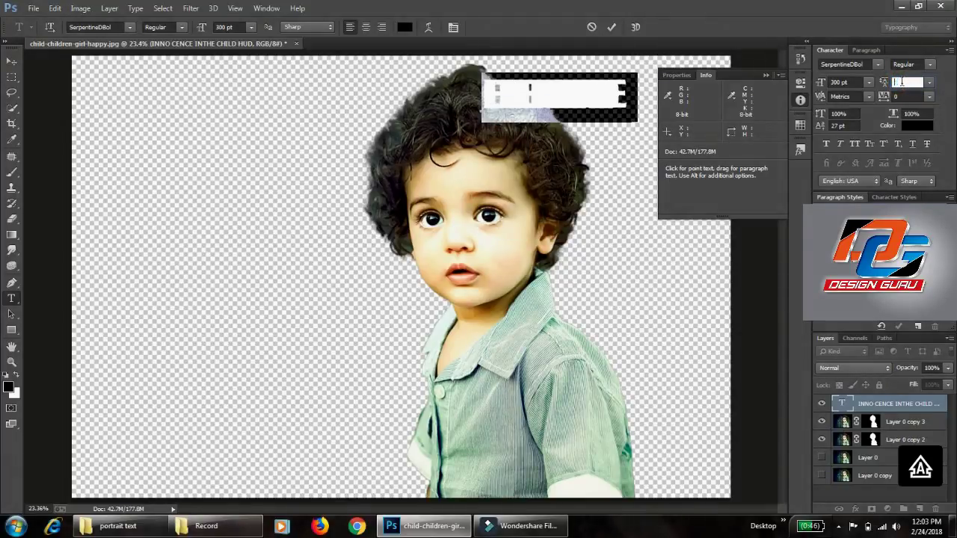
text(20)
key(Return)
text(0)
key(Return)
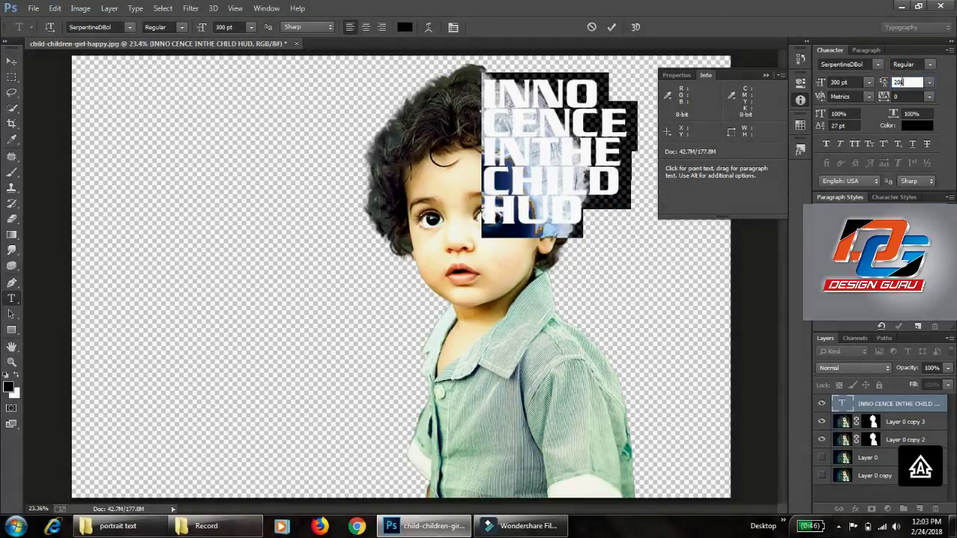
Free-transform the text taller, from the canvas top to the child's chest, slightly narrower
click(609, 29)
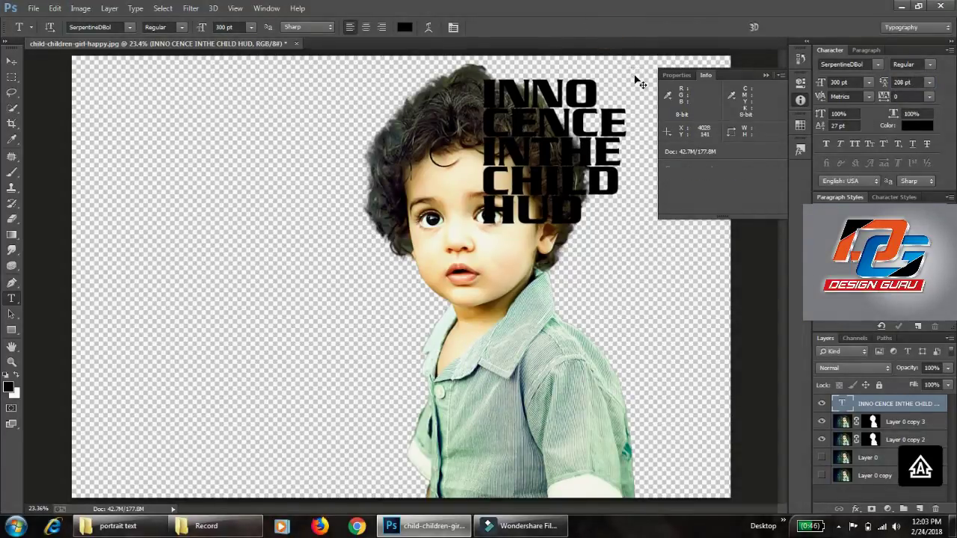
key(ctrl+t)
drag(553, 235, 553, 314)
drag(553, 73, 552, 57)
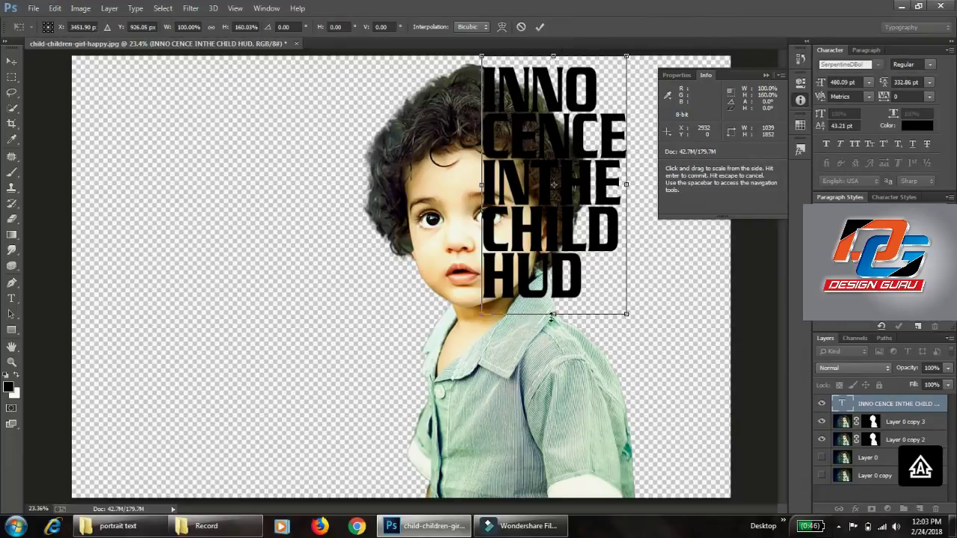
drag(550, 316, 553, 371)
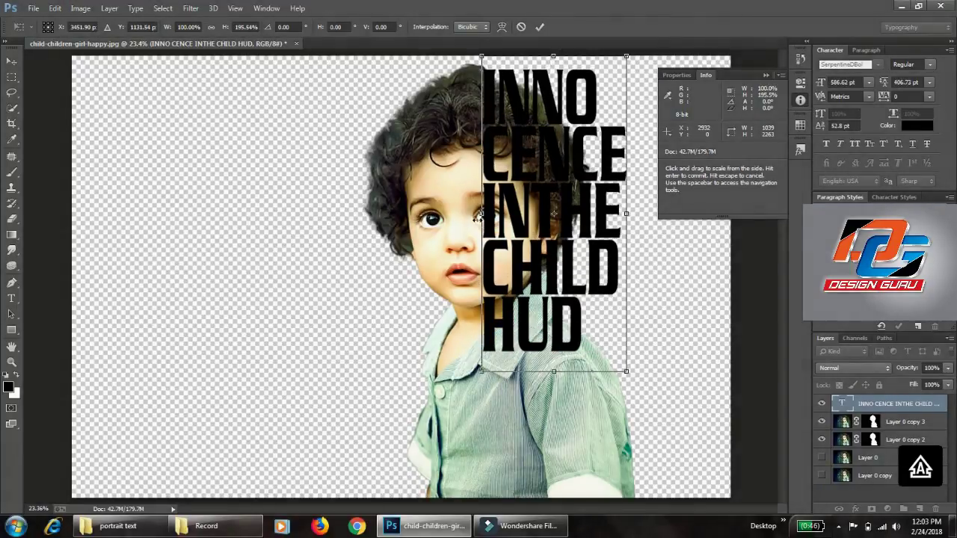
drag(478, 214, 452, 220)
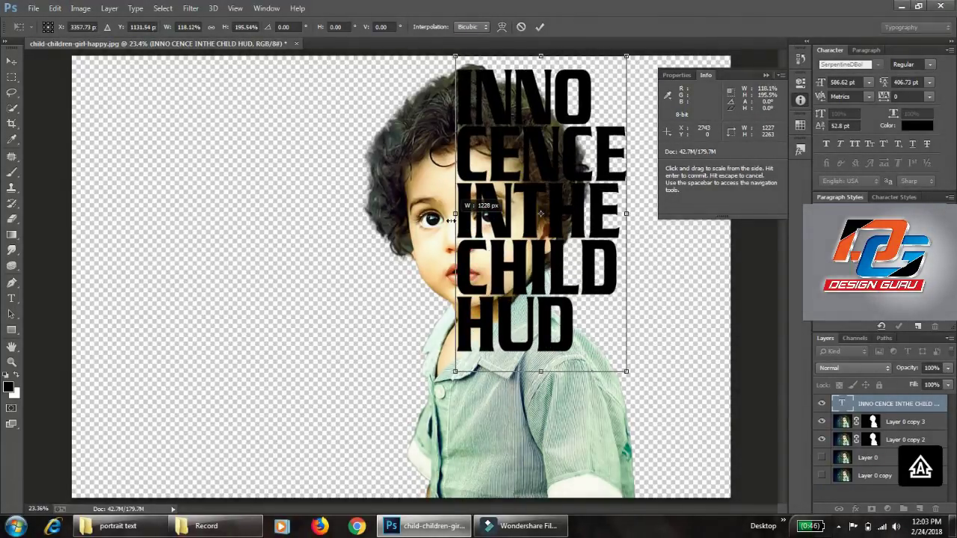
drag(542, 369, 541, 363)
drag(625, 213, 590, 214)
key(Return)
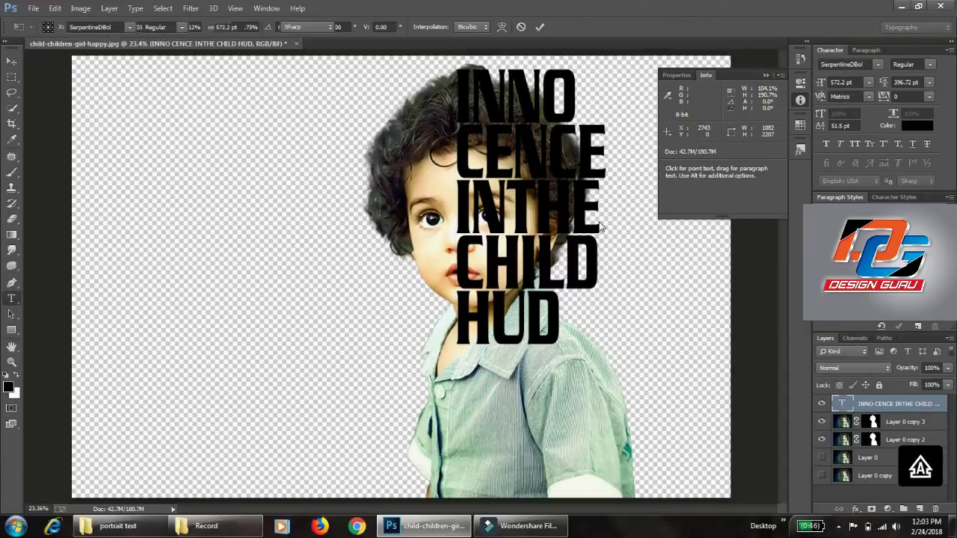
key(v)
click(521, 429)
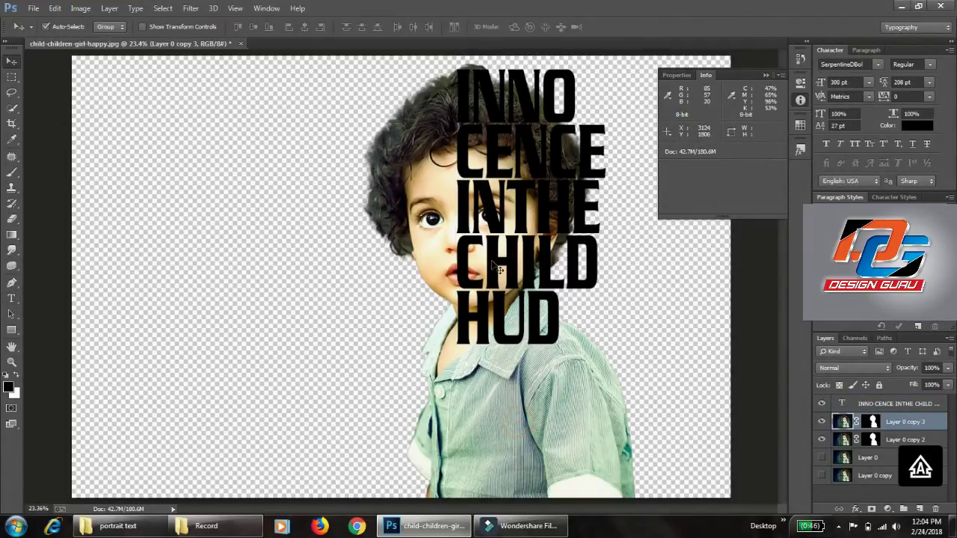
Clear Layer 0 copy 3 right of the text's left edge, then verify by toggling Layer 0 copy 2
click(11, 77)
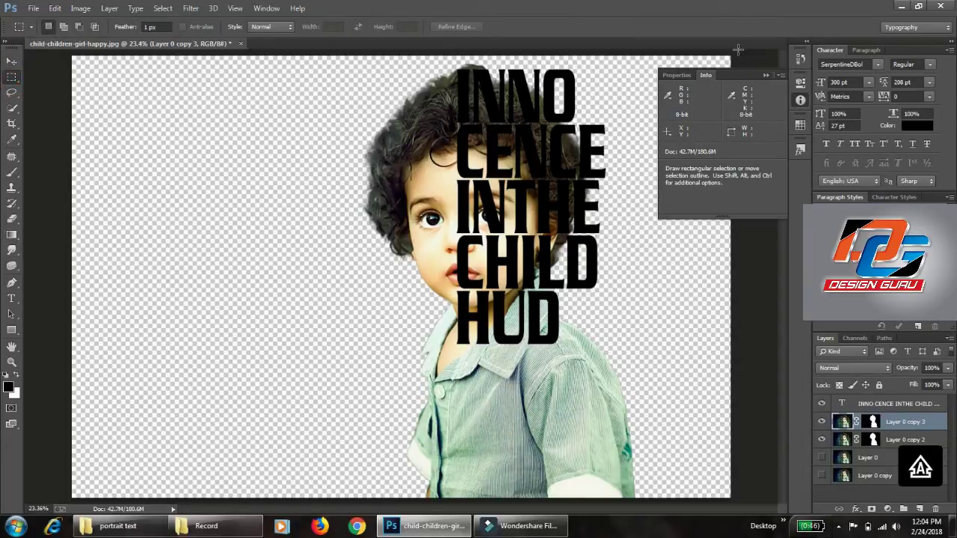
mouse_move(745, 48)
mouse_down()
mouse_move(471, 467)
mouse_move(457, 511)
mouse_up()
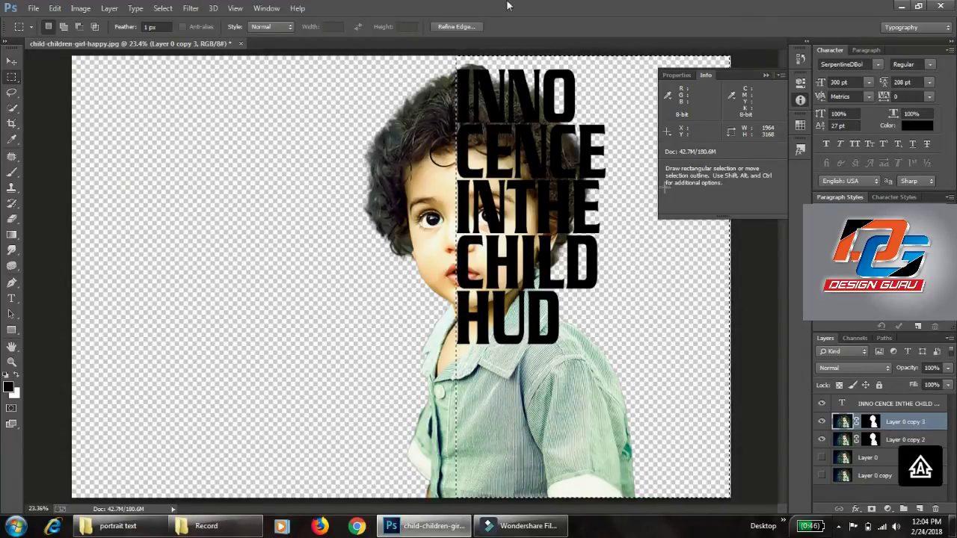
click(55, 8)
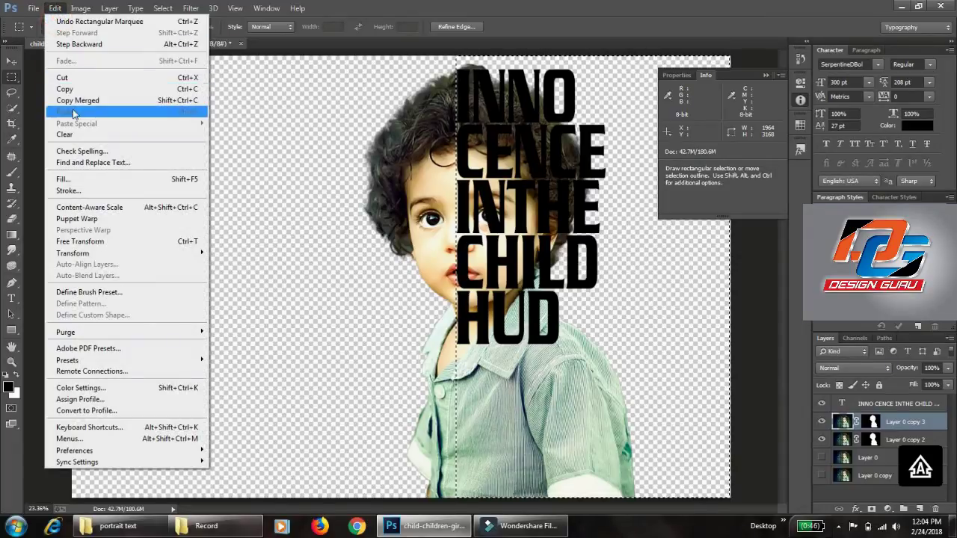
click(68, 134)
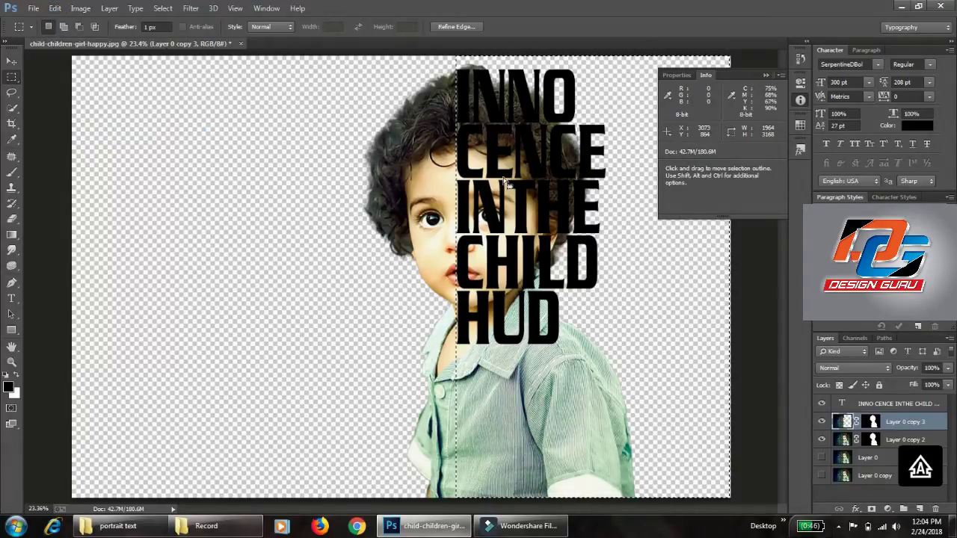
key(ctrl+d)
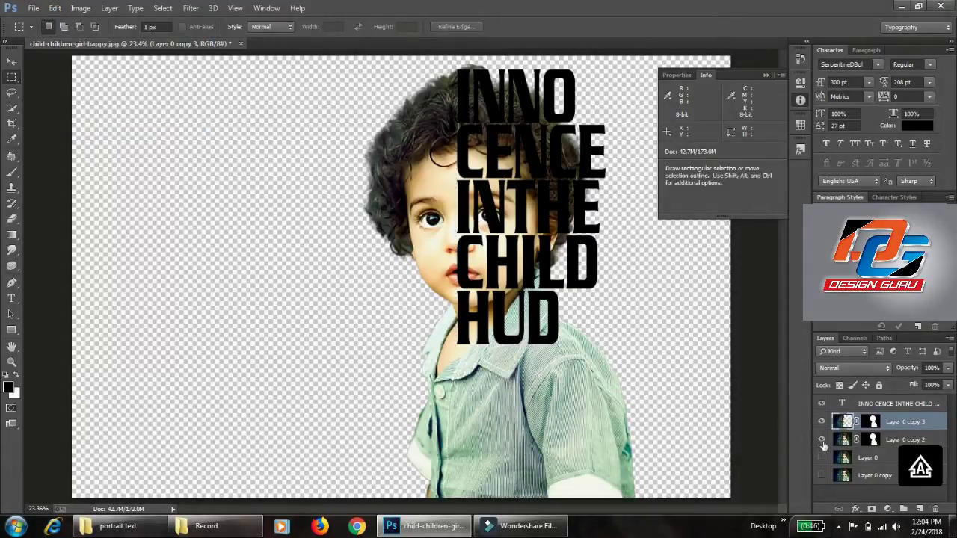
click(820, 440)
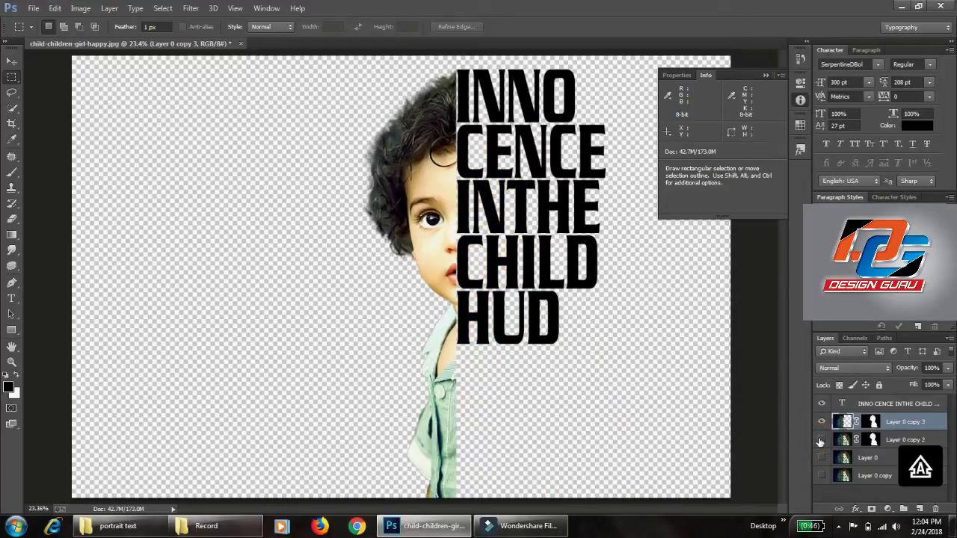
click(821, 440)
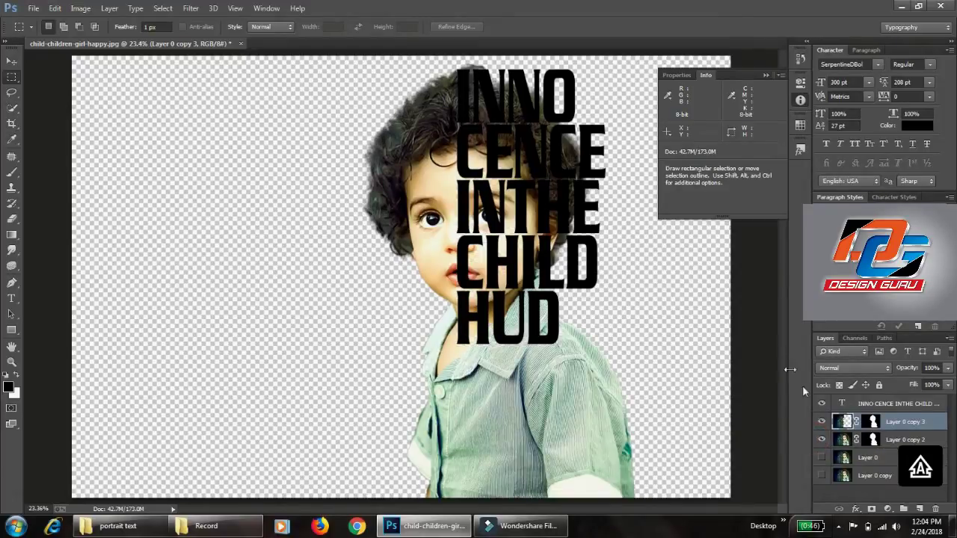
key(v)
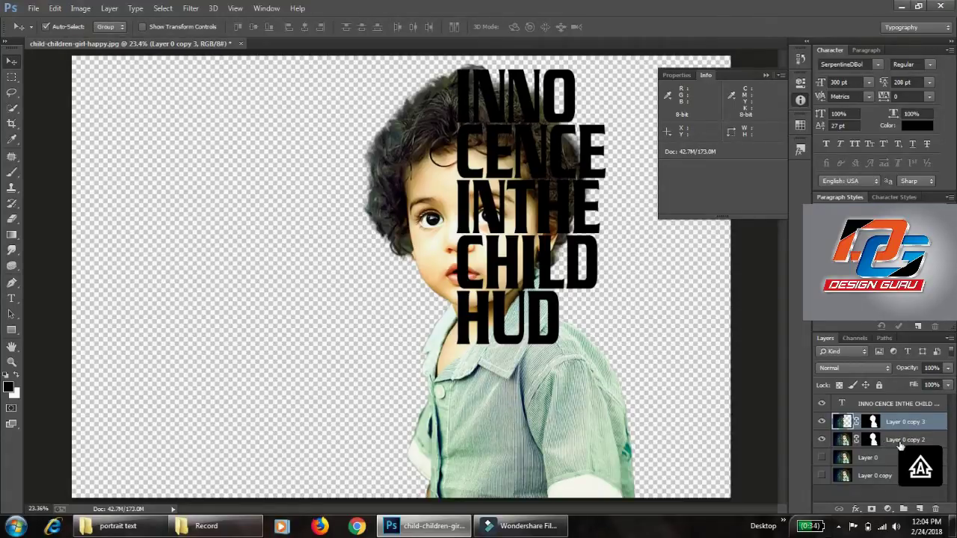
Move Layer 0 copy 2 above the text layer and clip it into the stacked INNOCENCE text
drag(903, 439, 892, 401)
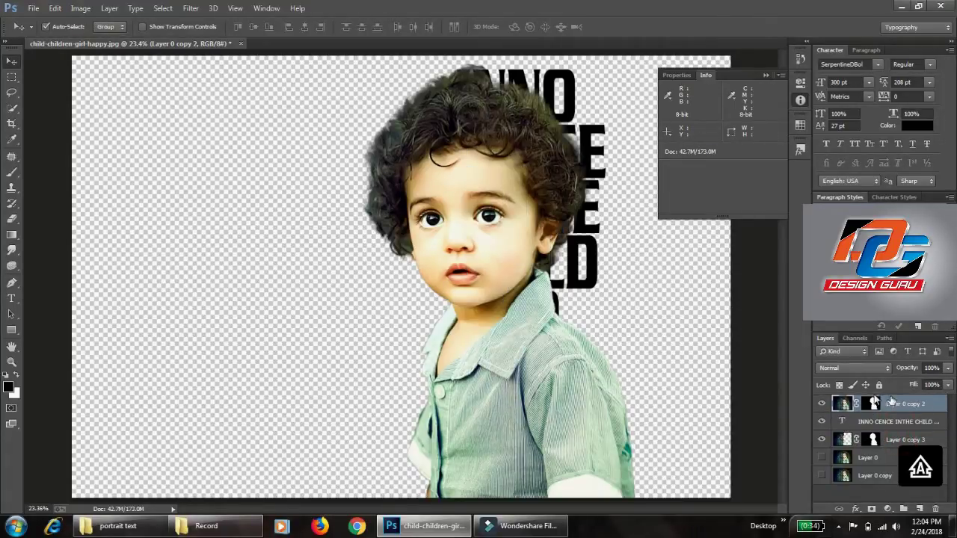
click(821, 440)
click(822, 404)
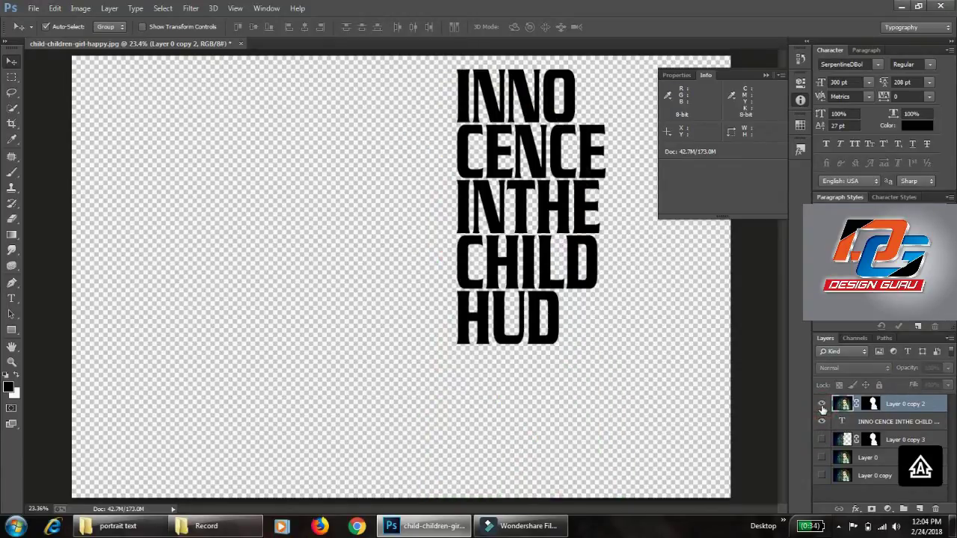
click(821, 440)
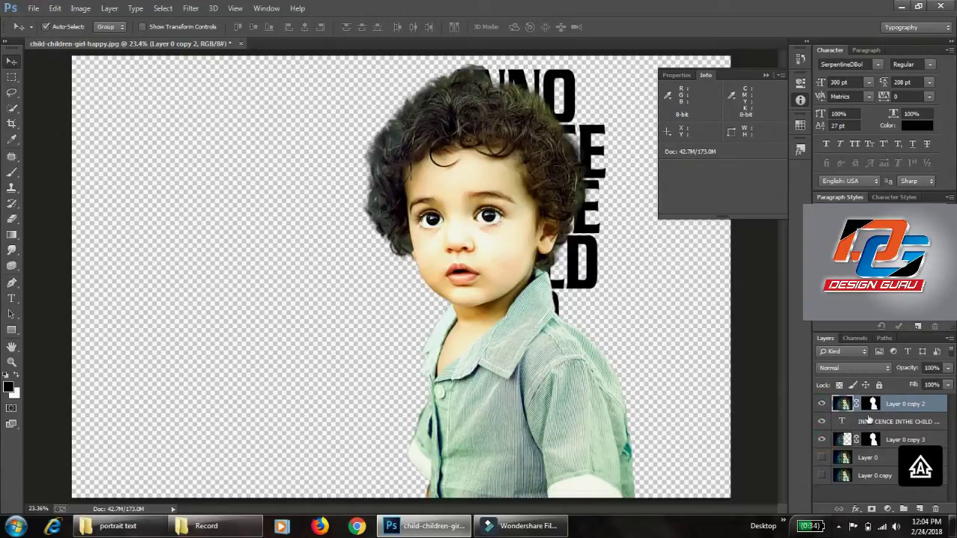
click(876, 404)
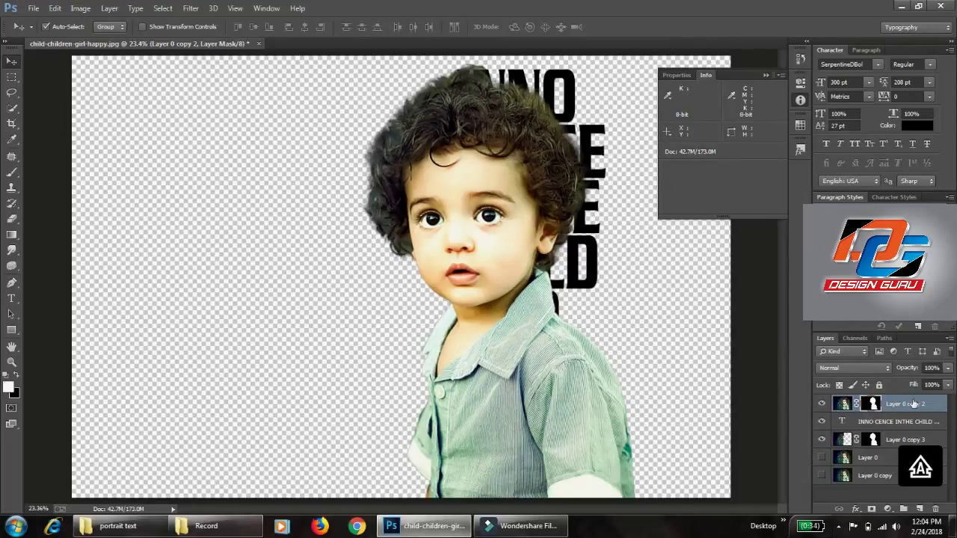
key(ctrl+2)
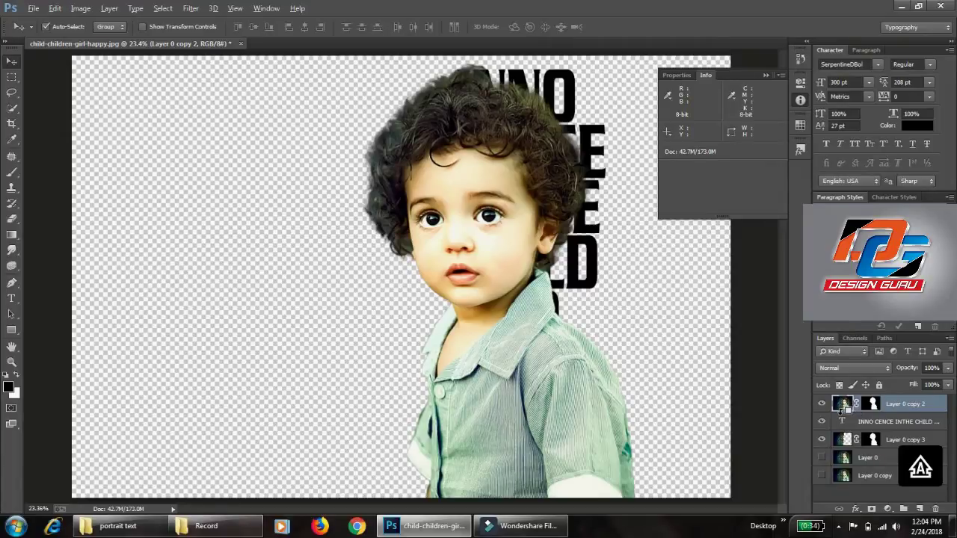
alt+click(843, 409)
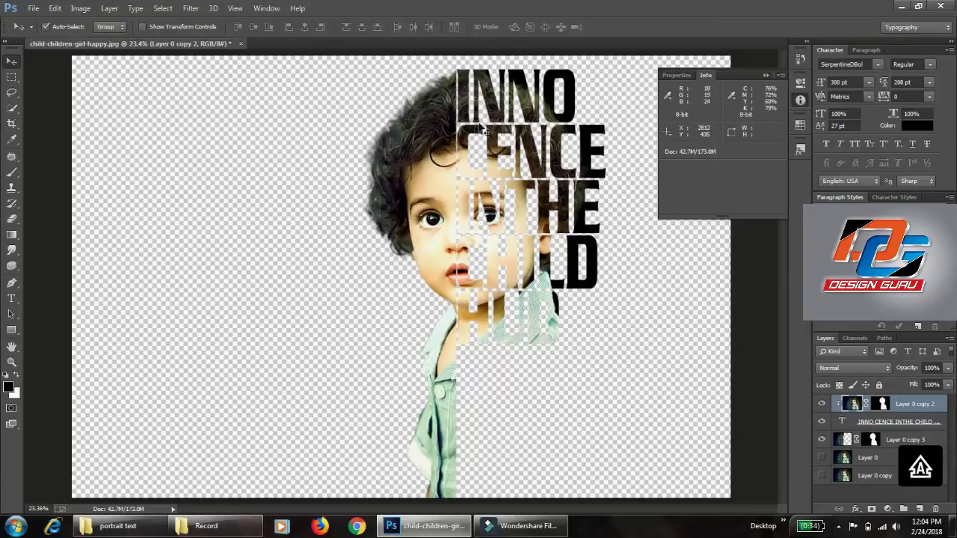
Select the stacked text layer and put it into Type editing
click(882, 422)
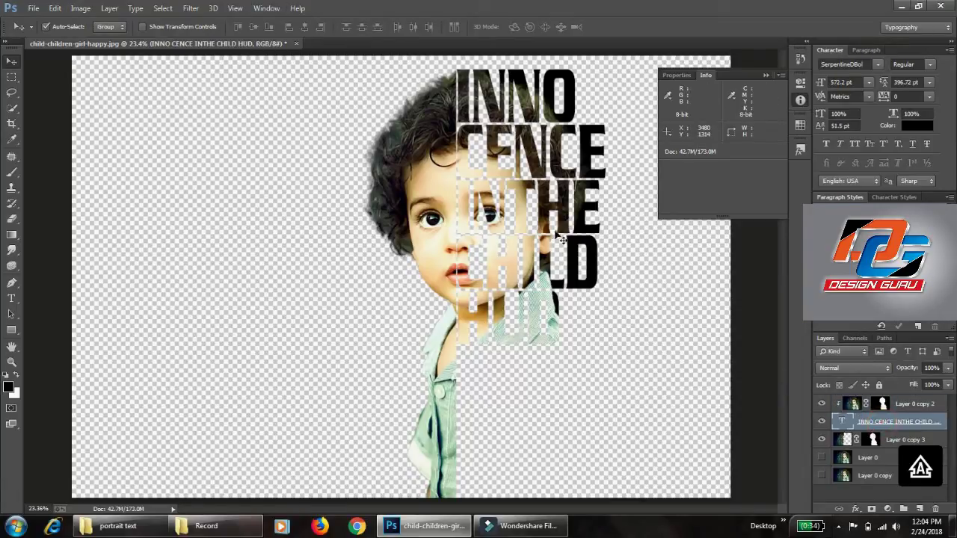
key(t)
click(521, 169)
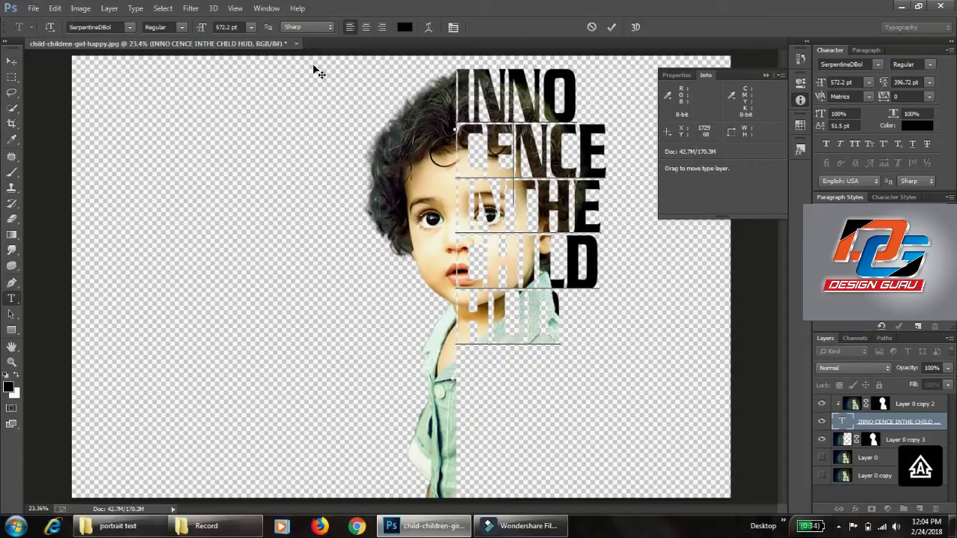
Warp the stacked text with the Arc style, Bend 0 and Horizontal Distortion -41
key(ctrl+Return)
click(429, 27)
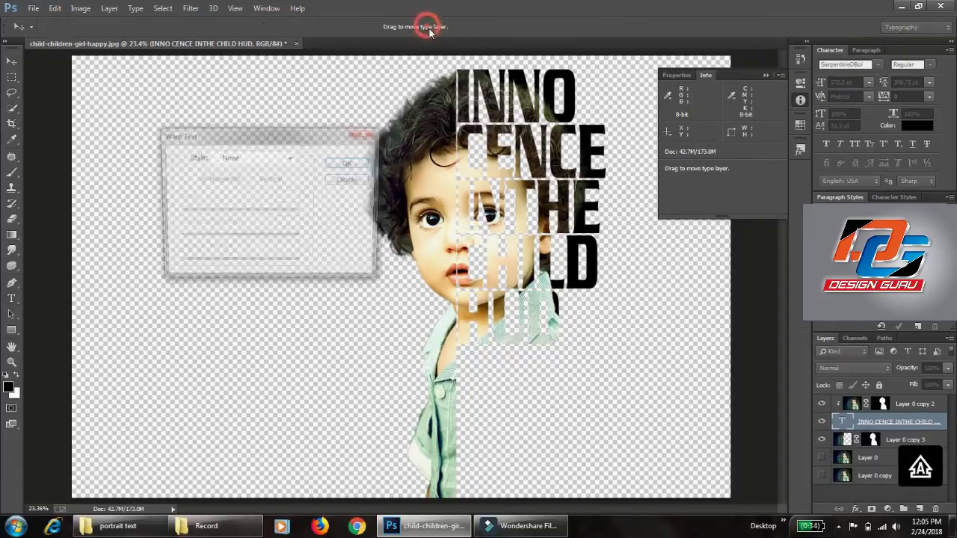
click(263, 158)
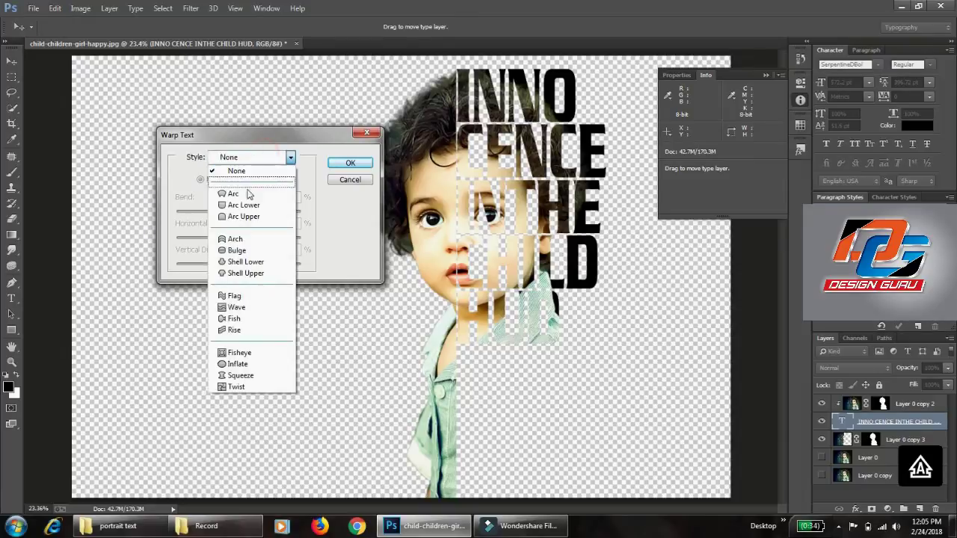
click(233, 193)
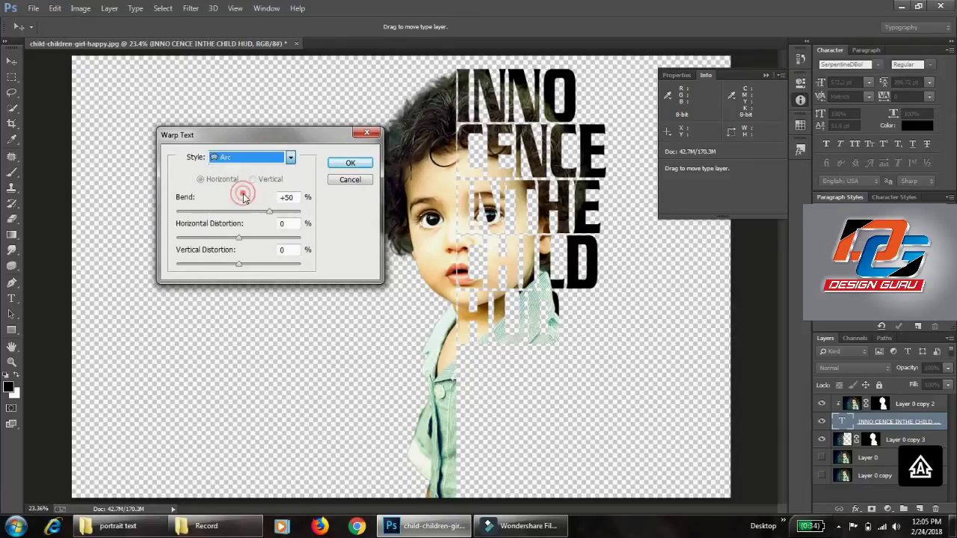
click(290, 199)
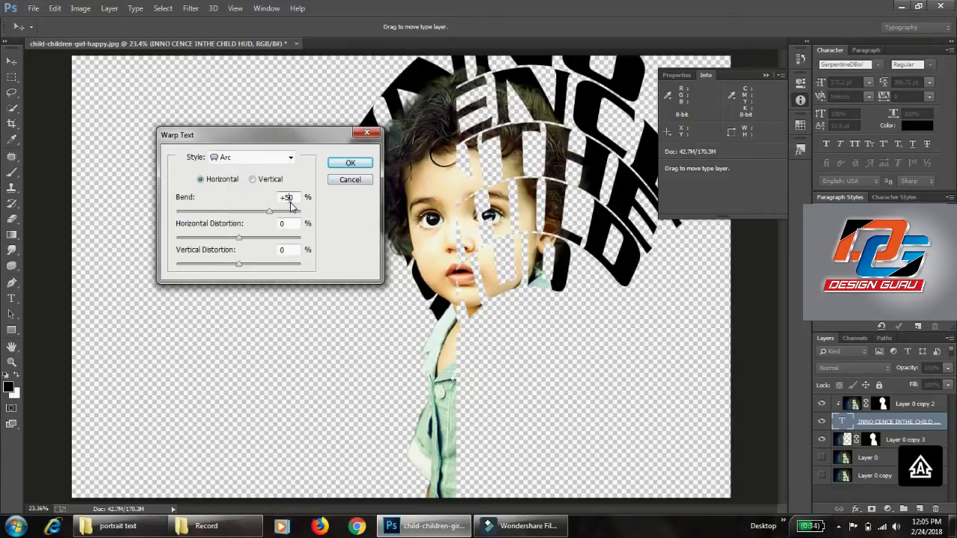
double_click(296, 197)
text(0)
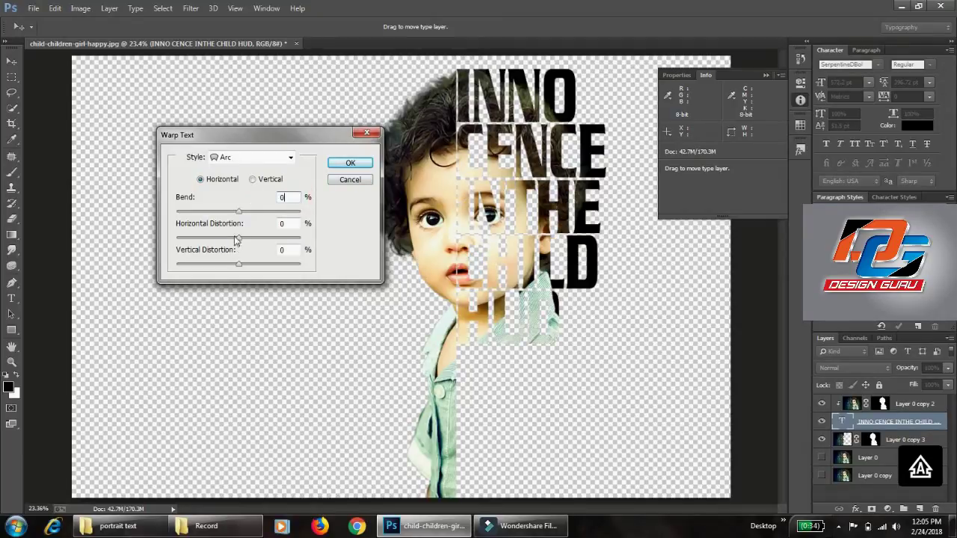
drag(238, 237, 224, 238)
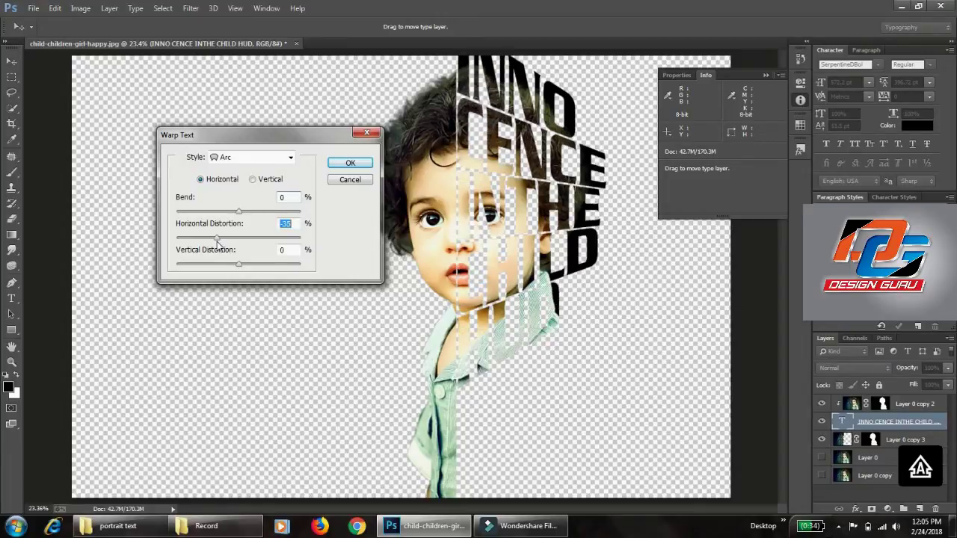
mouse_move(214, 239)
mouse_down()
mouse_move(246, 271)
mouse_move(238, 267)
mouse_up()
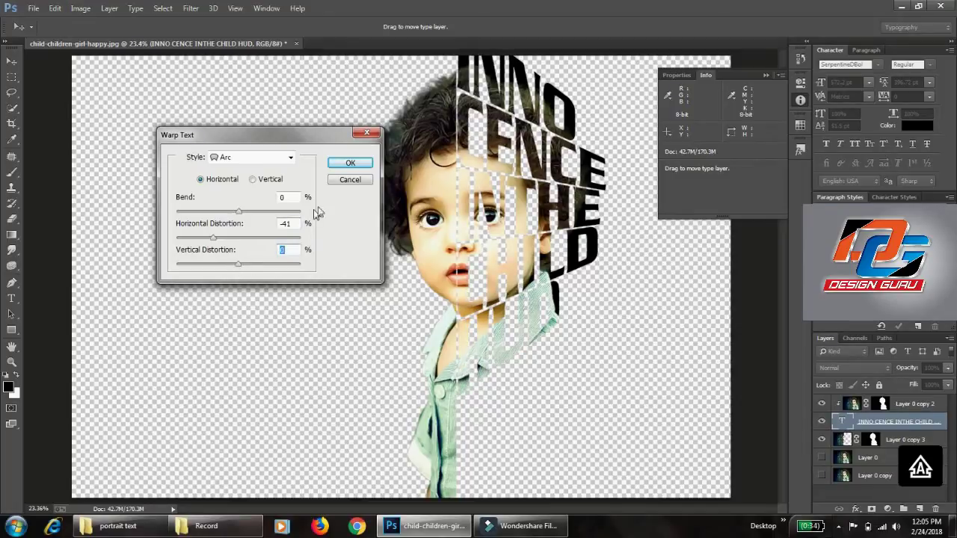
click(347, 165)
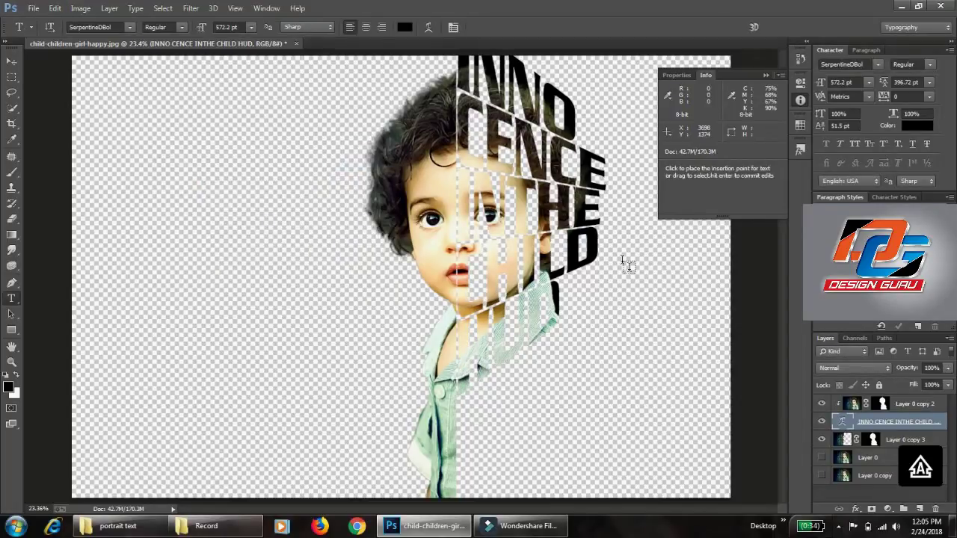
Free-transform the warped text to about 77% height and 89% width
key(ctrl+t)
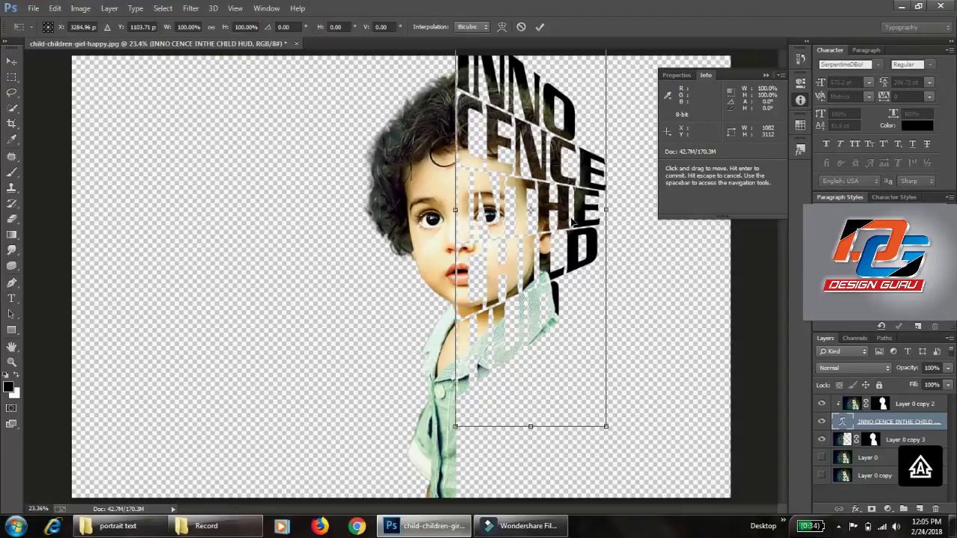
scroll(572, 220, down, 2)
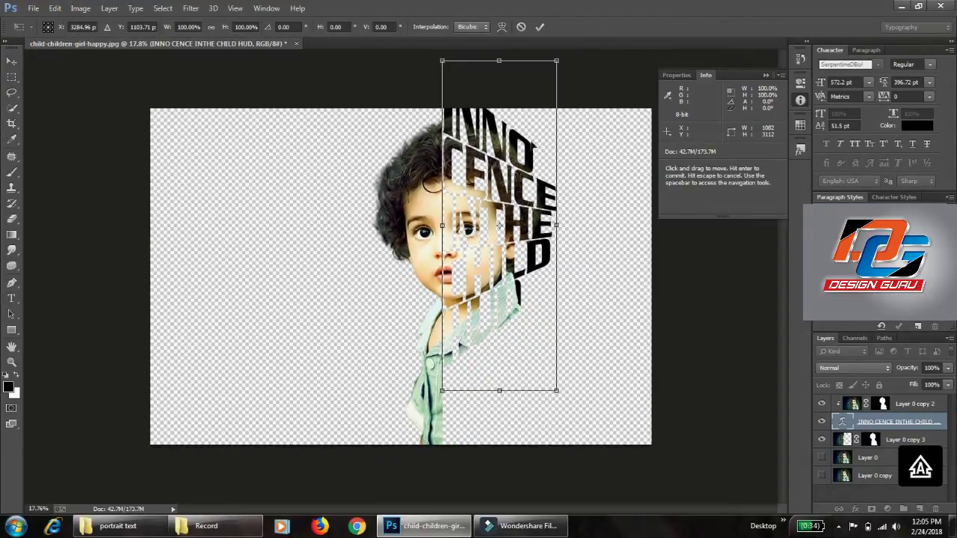
drag(499, 61, 496, 108)
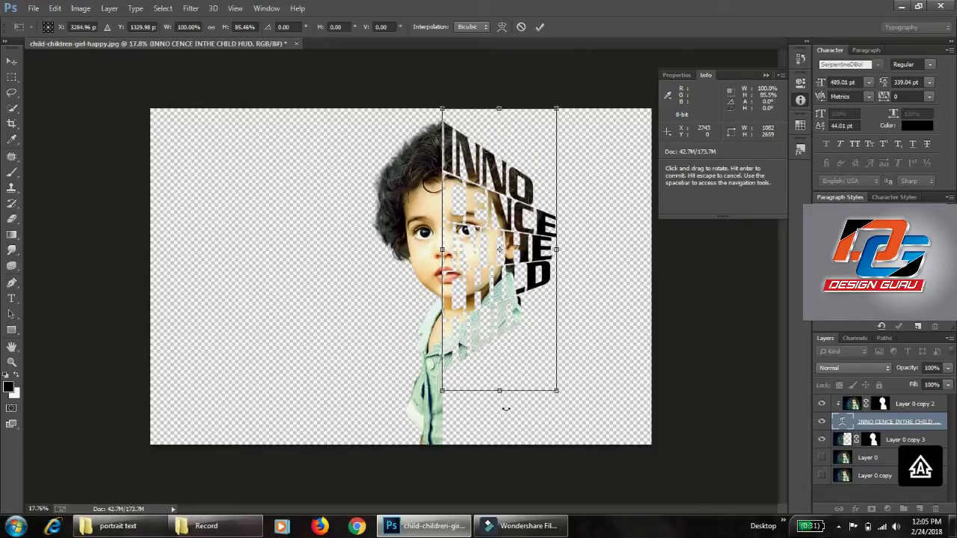
drag(499, 390, 500, 363)
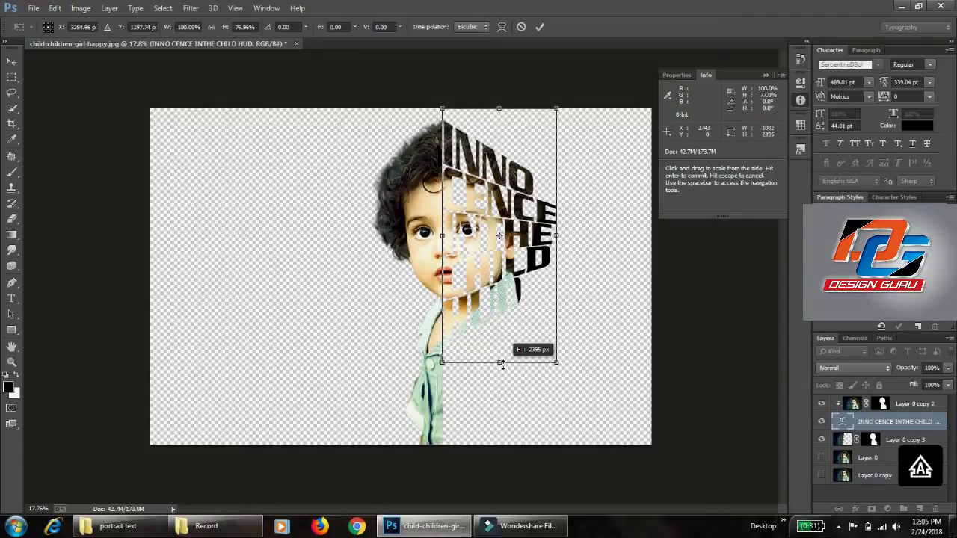
drag(556, 235, 545, 237)
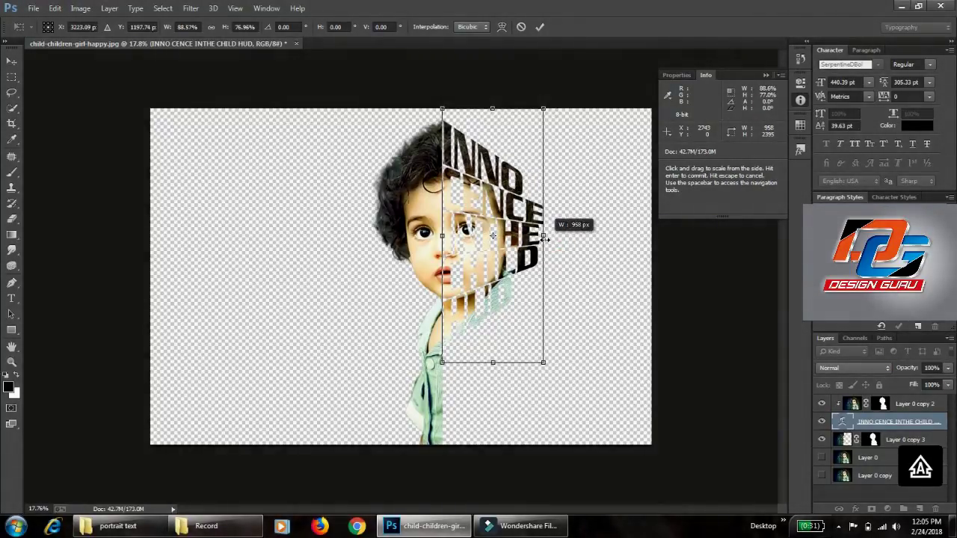
key(Return)
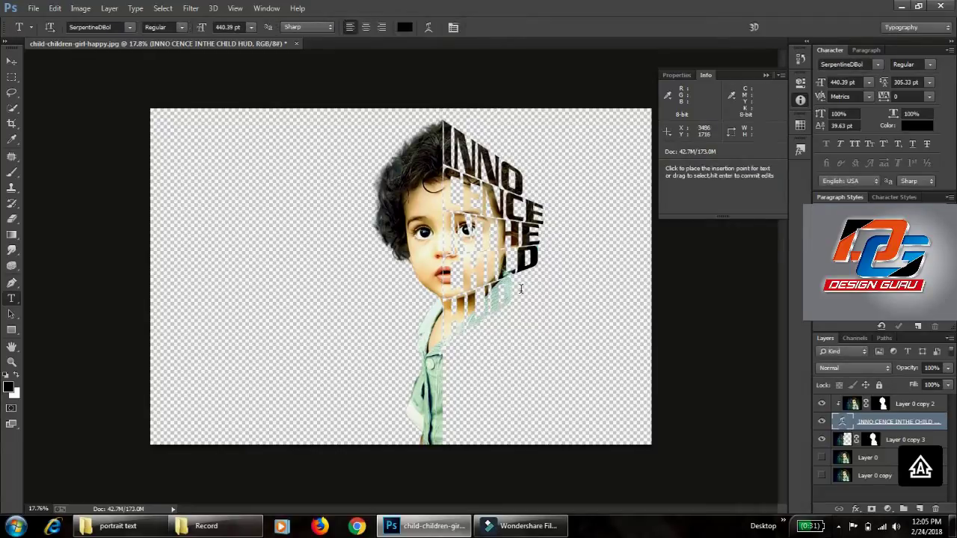
Select the Layer 0 copy 3 photo layer and the Brush tool
scroll(527, 299, up, 3)
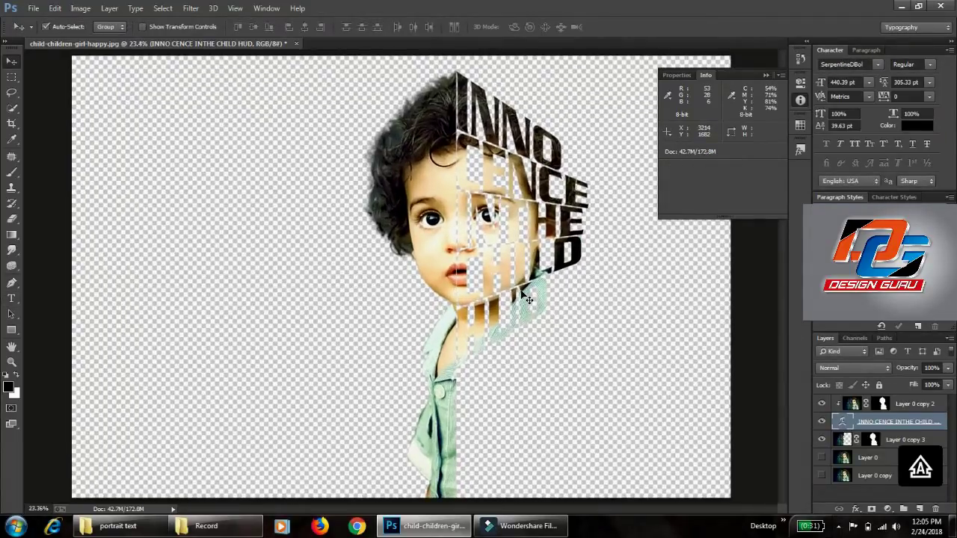
click(439, 403)
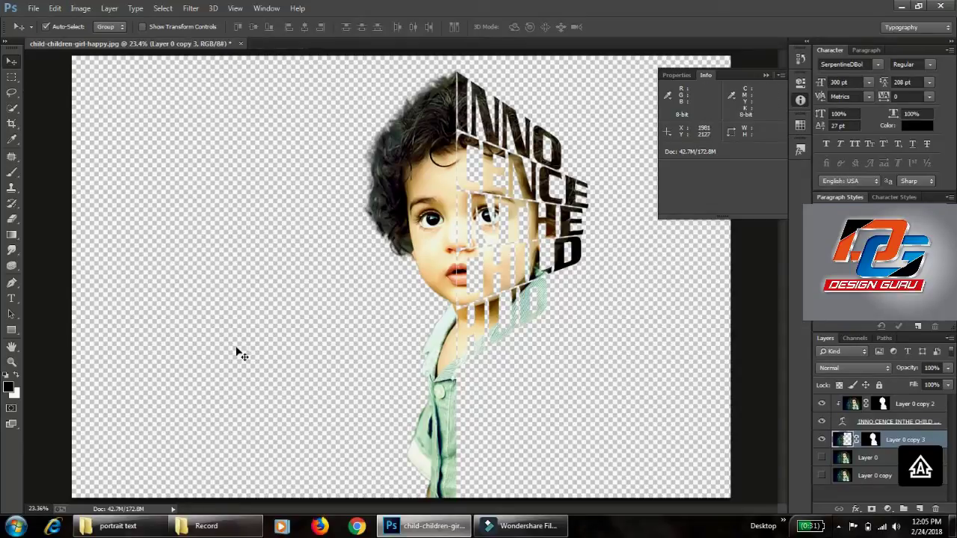
click(11, 171)
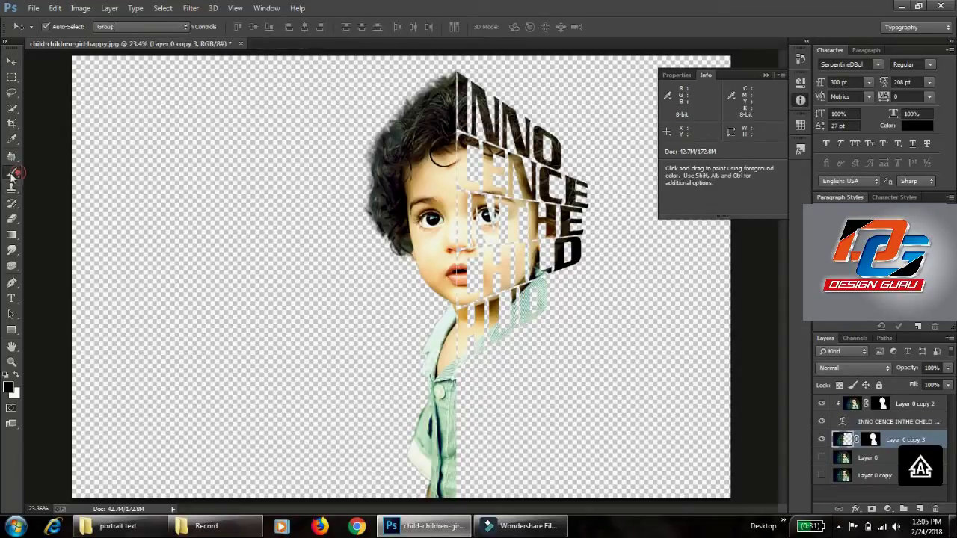
Target Layer 0 copy 3's mask and test a white stroke over the lower shirt, then undo it
click(872, 440)
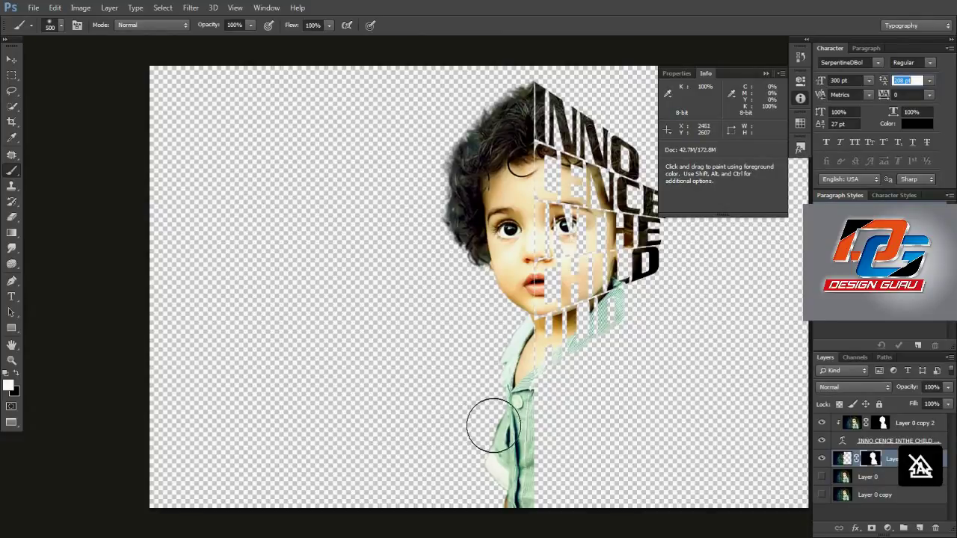
drag(494, 426, 534, 441)
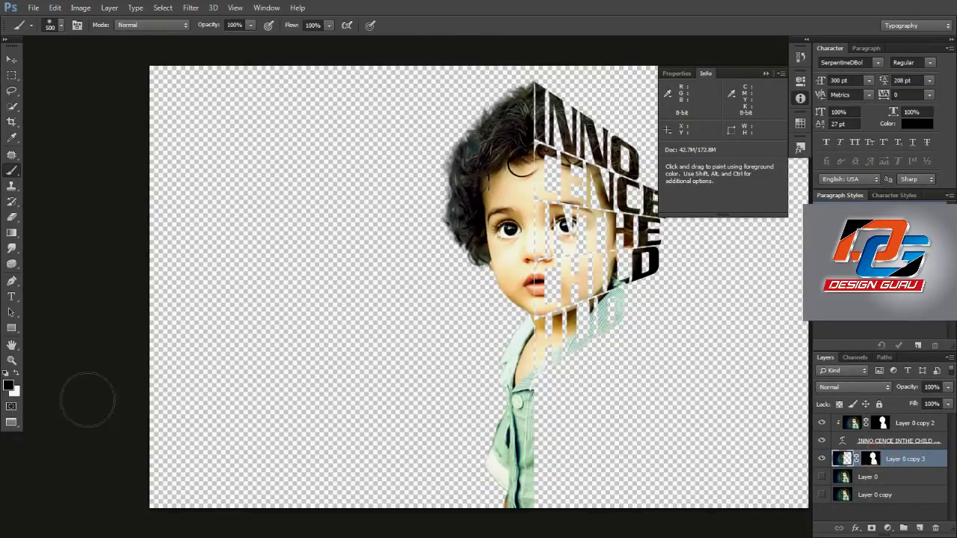
click(16, 369)
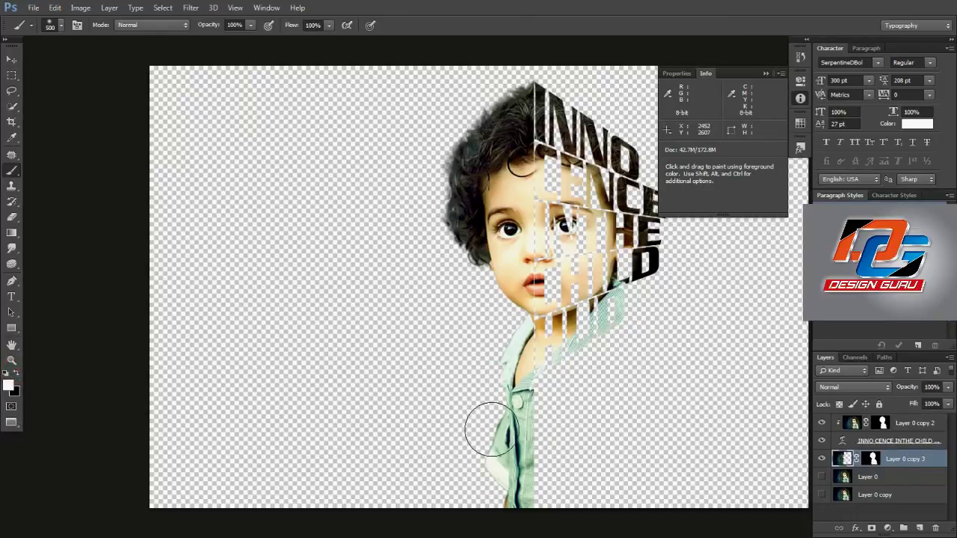
drag(491, 427, 553, 449)
key(ctrl+z)
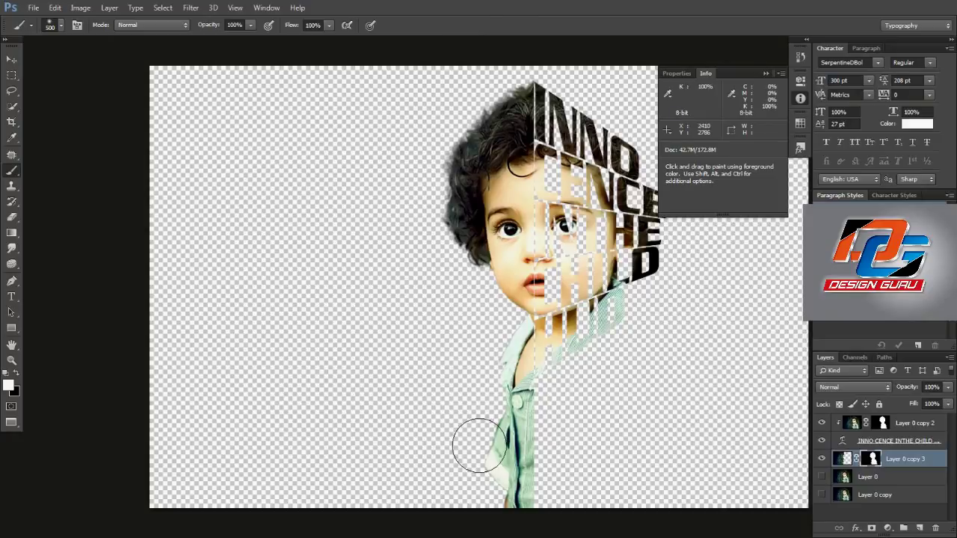
Paint trial black strokes beside the shirt on the mask, undoing the last ones
drag(474, 433, 531, 458)
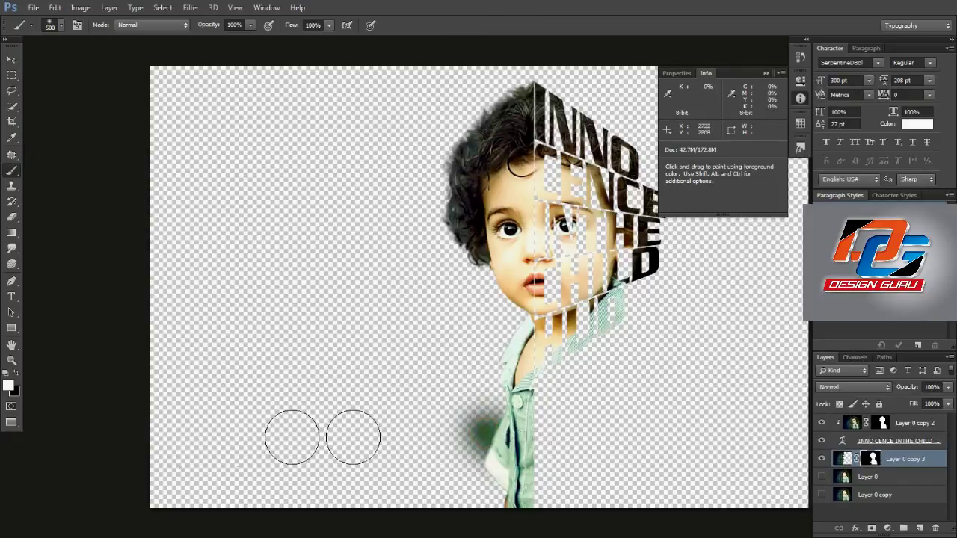
click(18, 374)
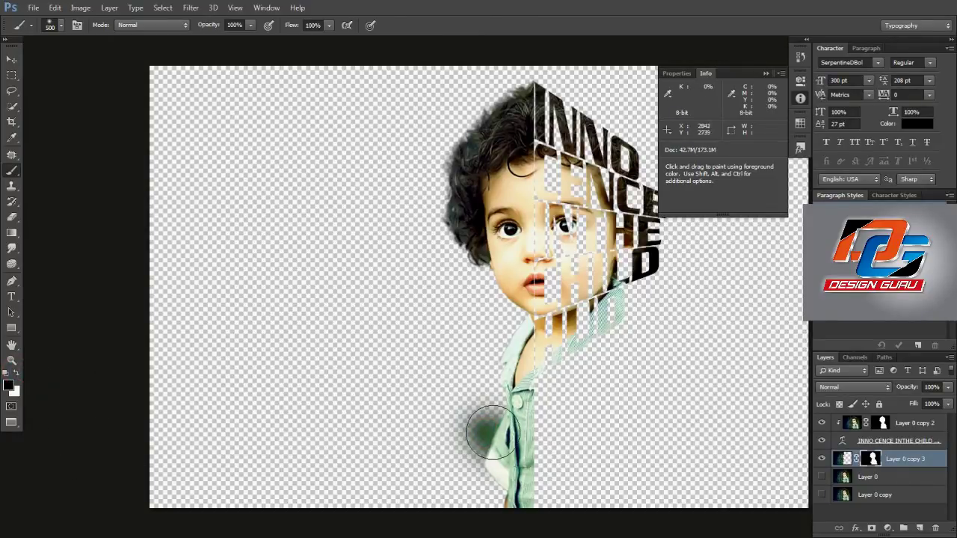
mouse_move(478, 429)
mouse_down()
mouse_move(469, 433)
mouse_move(496, 440)
mouse_move(523, 417)
mouse_move(482, 380)
mouse_up()
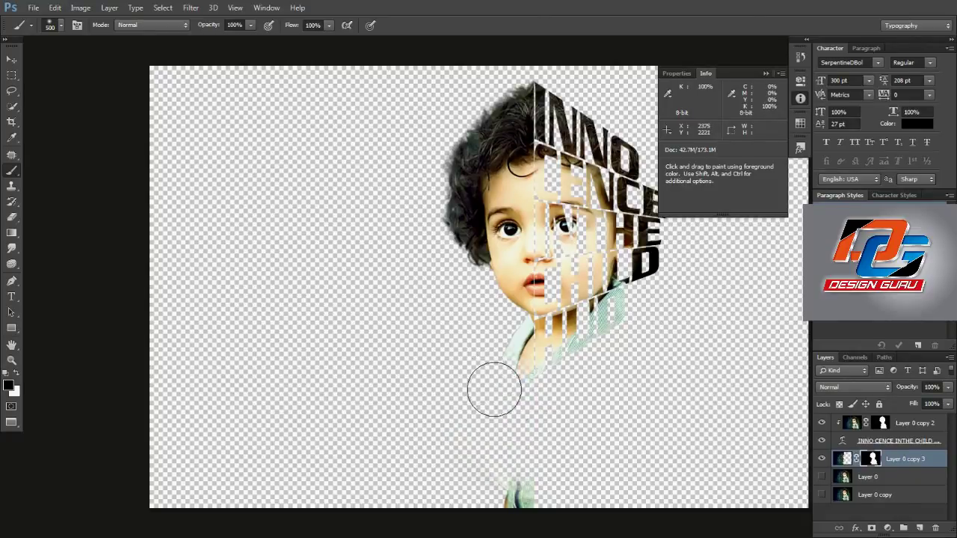
drag(513, 484, 519, 479)
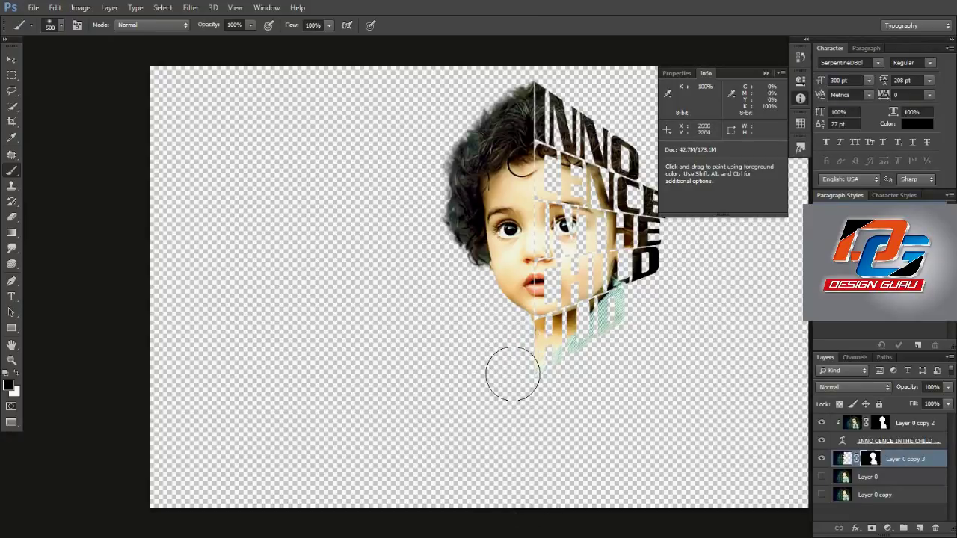
key(ctrl+z)
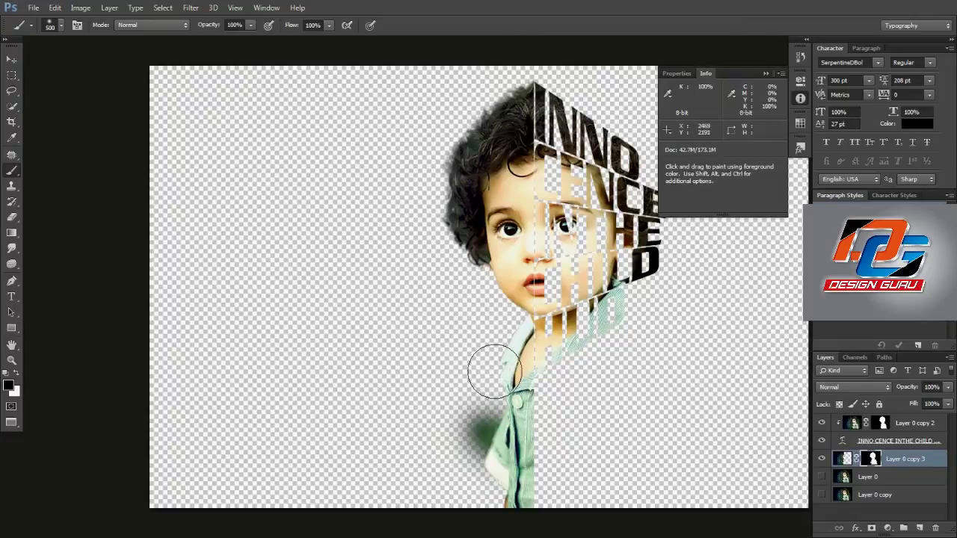
Paint black over the shirt and body below the neck and tidy the mask around the HUD letters
mouse_move(506, 345)
mouse_down()
mouse_move(473, 416)
mouse_move(528, 426)
mouse_move(515, 478)
mouse_move(516, 467)
mouse_up()
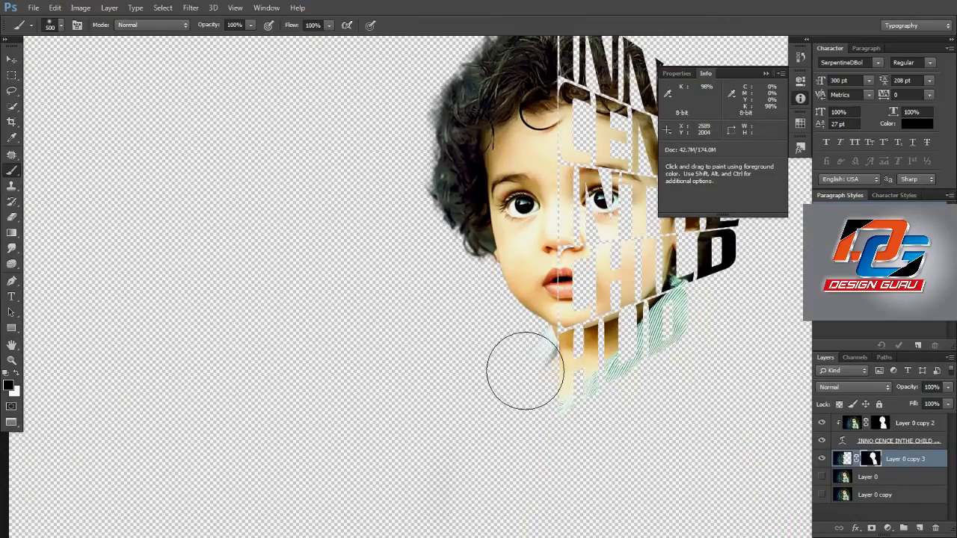
click(524, 368)
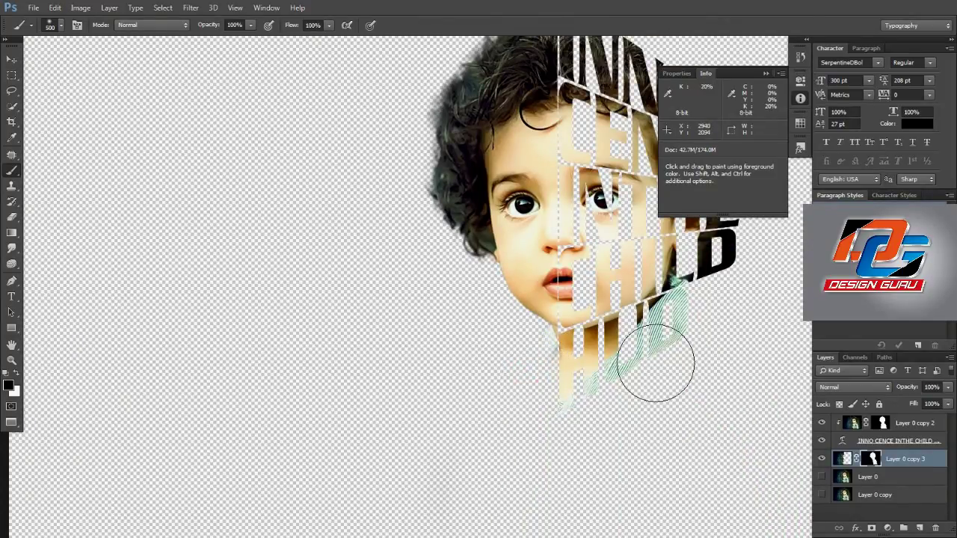
drag(655, 363, 689, 335)
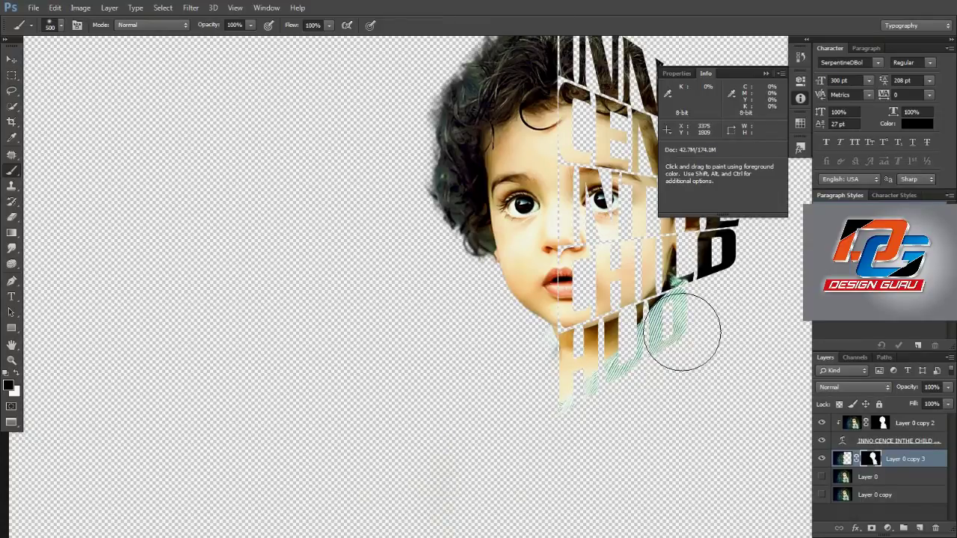
key(ctrl+minus)
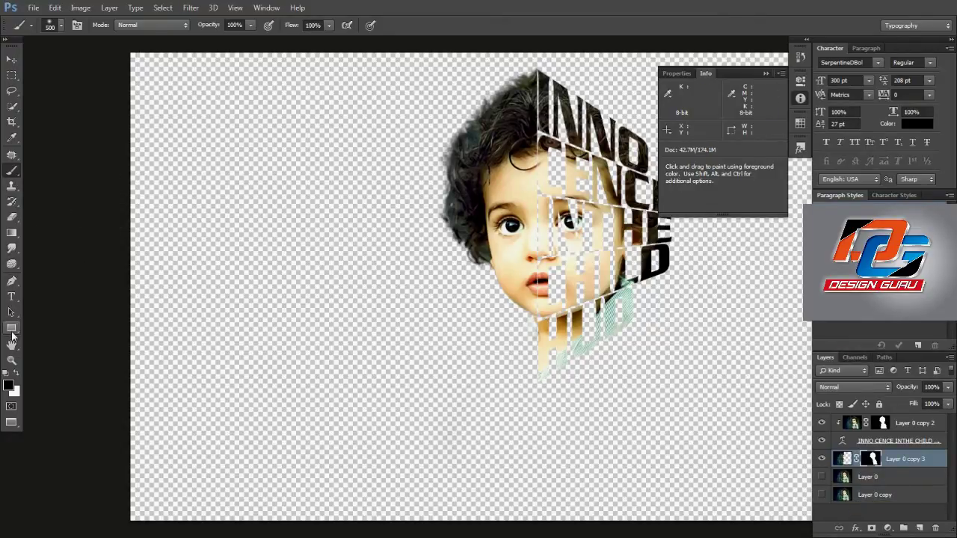
Draw a black full-canvas Rectangle 1 and move it below the child photo layer
click(11, 330)
mouse_move(117, 46)
mouse_down()
mouse_move(837, 527)
mouse_move(864, 522)
mouse_up()
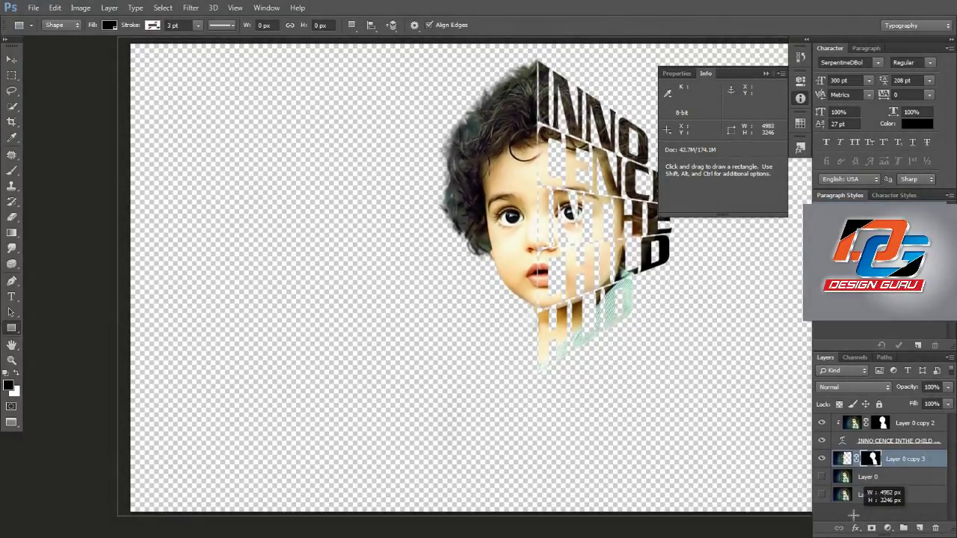
drag(864, 522, 855, 516)
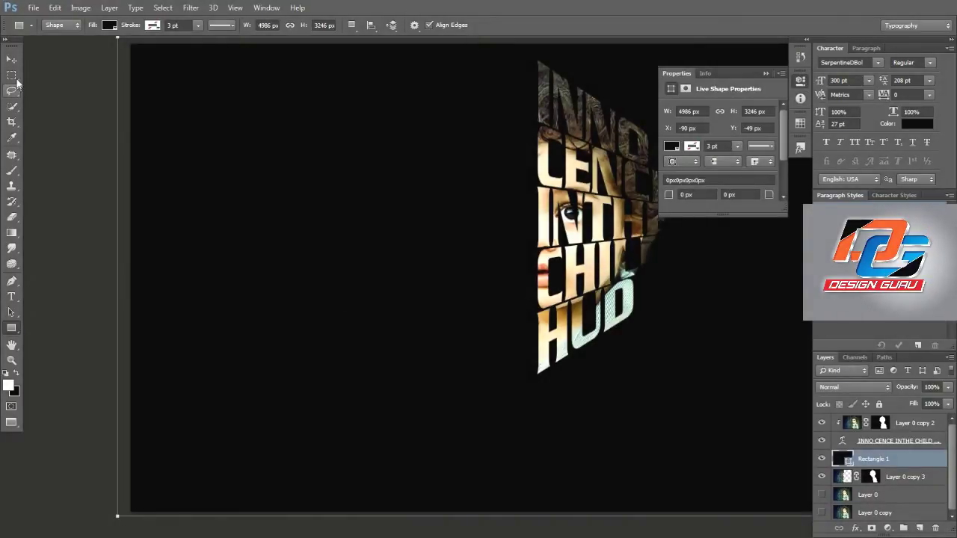
click(12, 59)
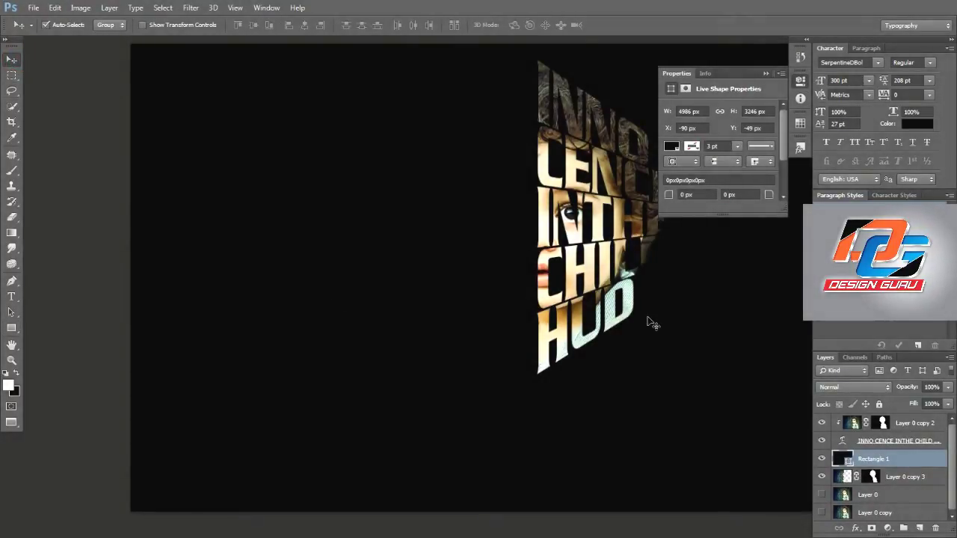
key(ctrl+bracketleft)
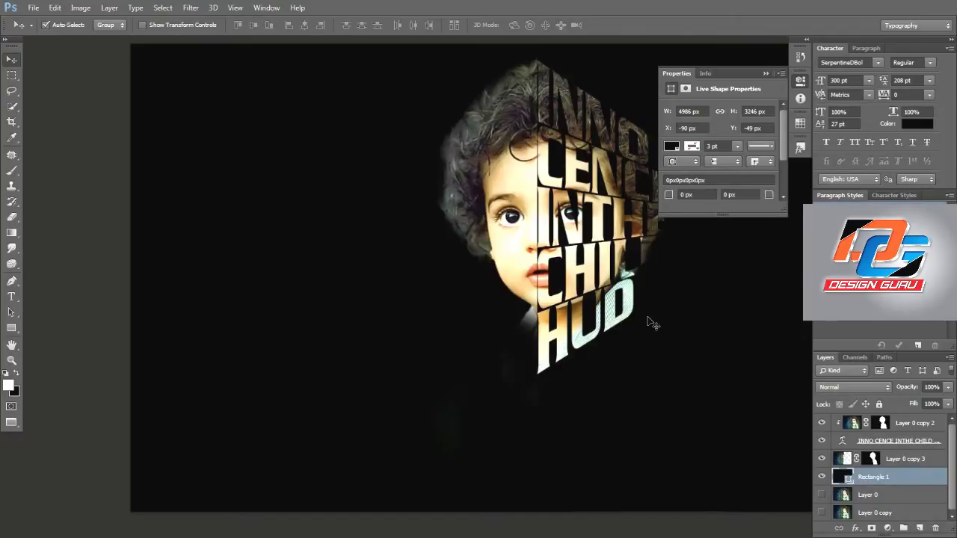
Preview the artwork in full-screen mode, then return to the normal workspace
key(f)
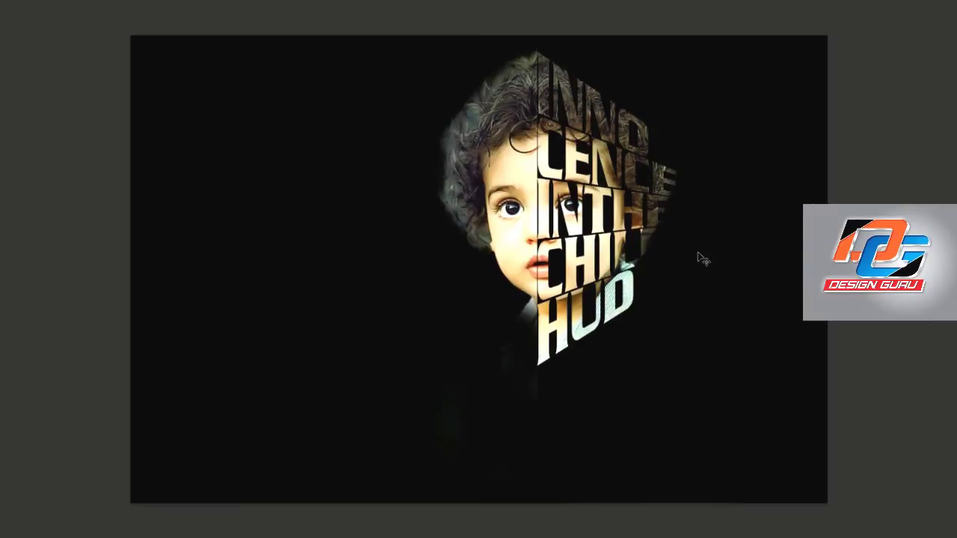
key(ctrl+0)
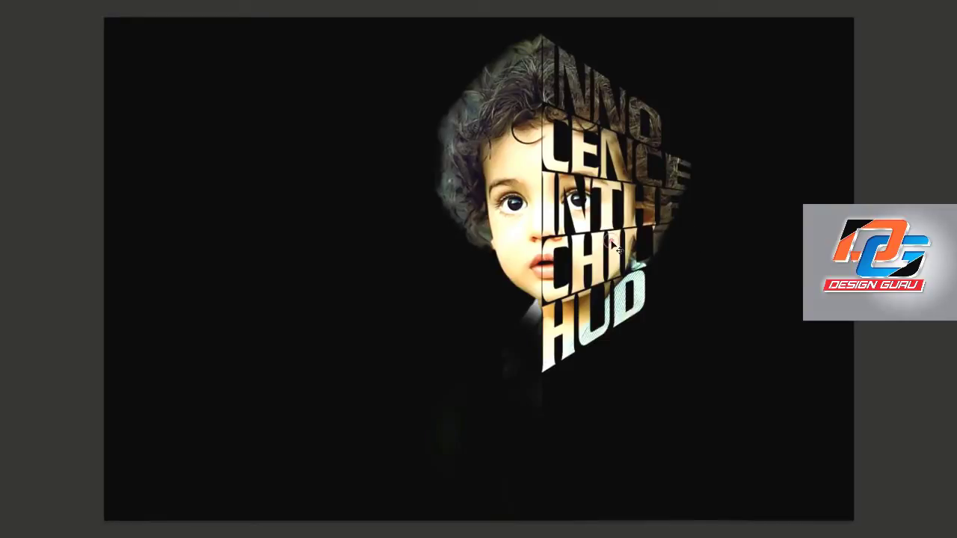
key(f)
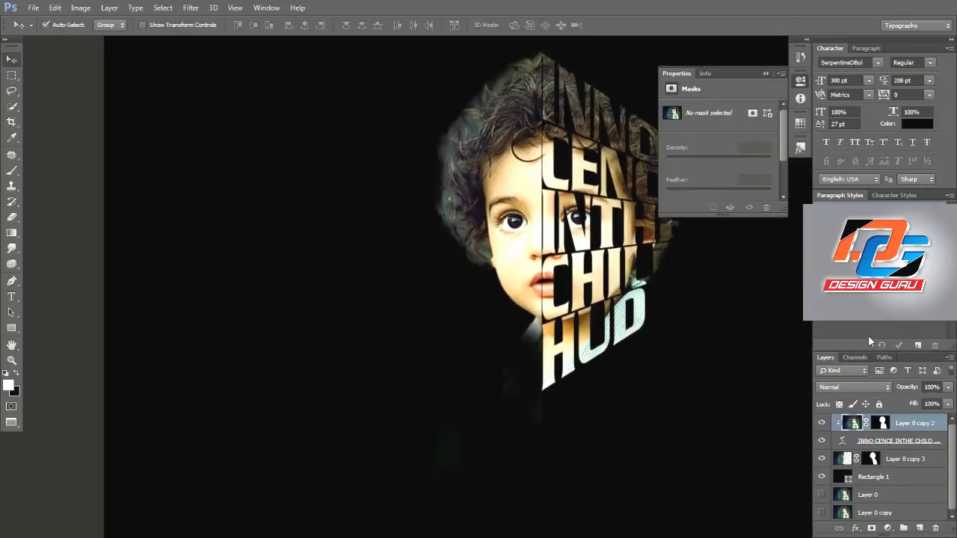
Paint white on Layer 0 copy 2's mask to reveal the D of CHILD and hidden letter edges
click(768, 73)
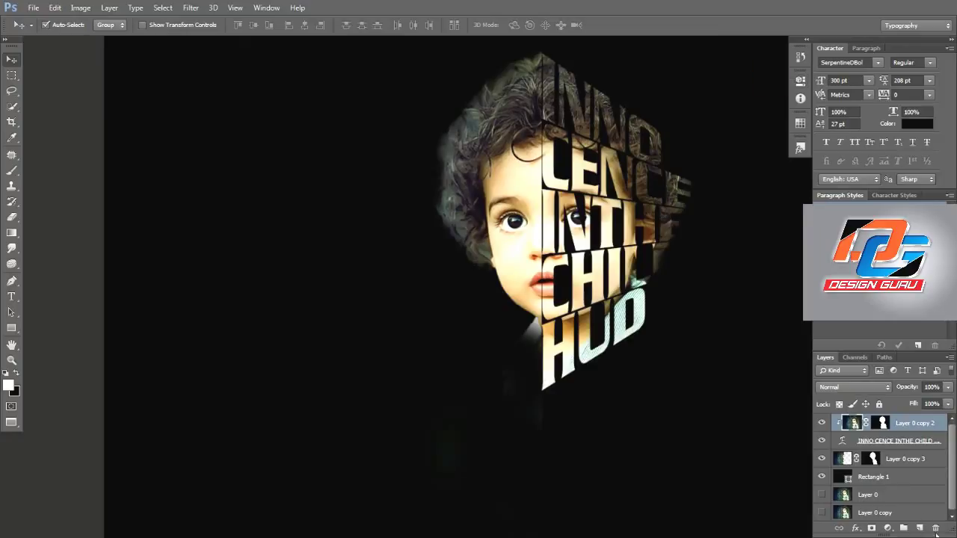
click(883, 423)
key(b)
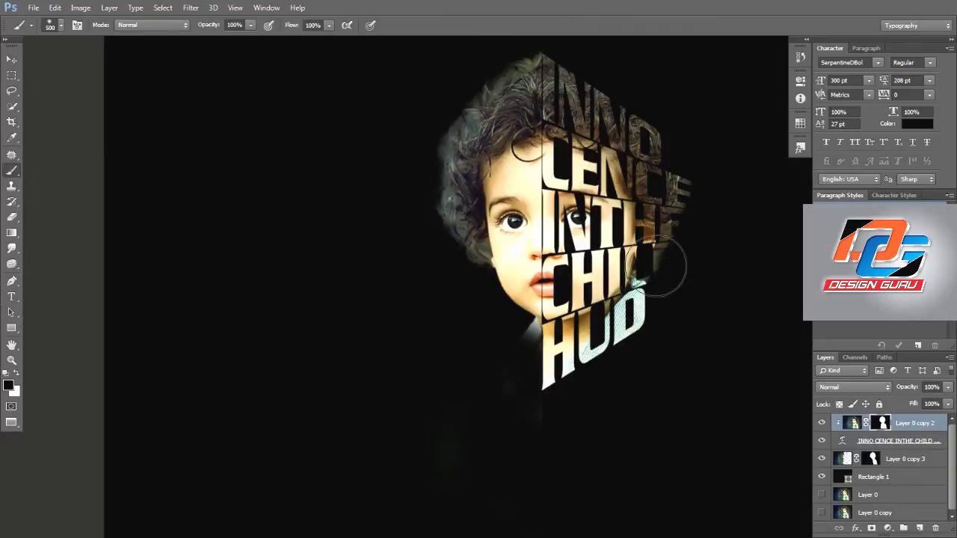
click(663, 260)
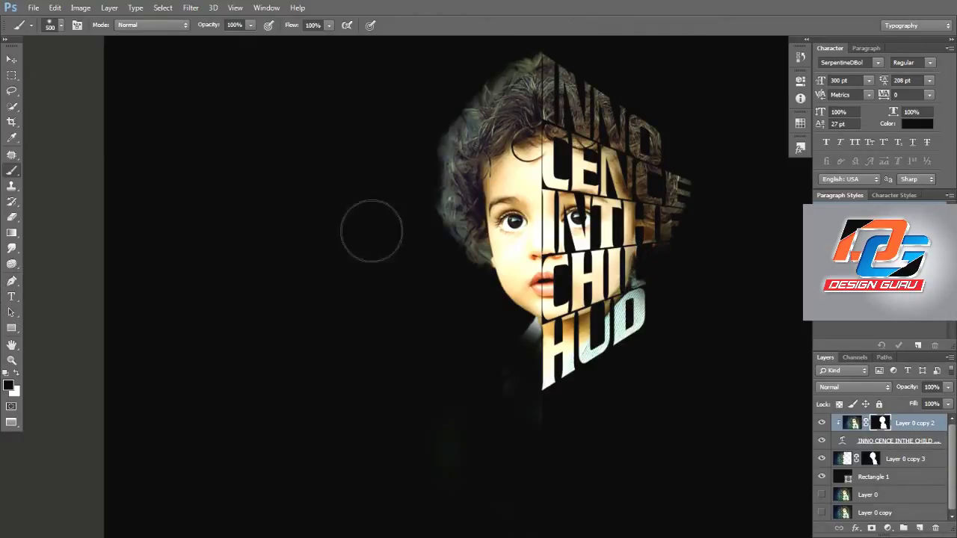
click(15, 375)
mouse_move(717, 325)
mouse_down()
mouse_move(636, 231)
mouse_move(675, 235)
mouse_move(686, 212)
mouse_move(620, 97)
mouse_move(672, 182)
mouse_move(662, 256)
mouse_move(639, 288)
mouse_move(705, 171)
mouse_up()
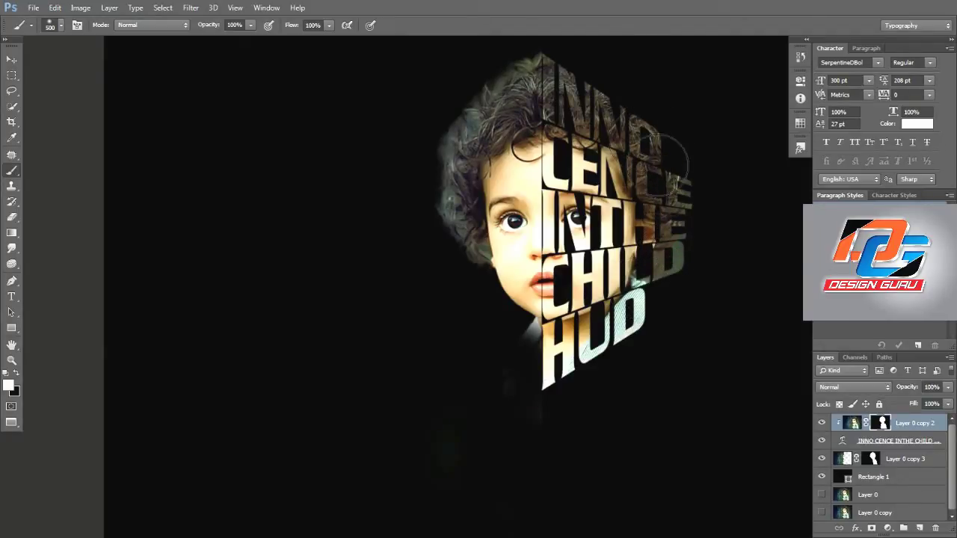
click(13, 62)
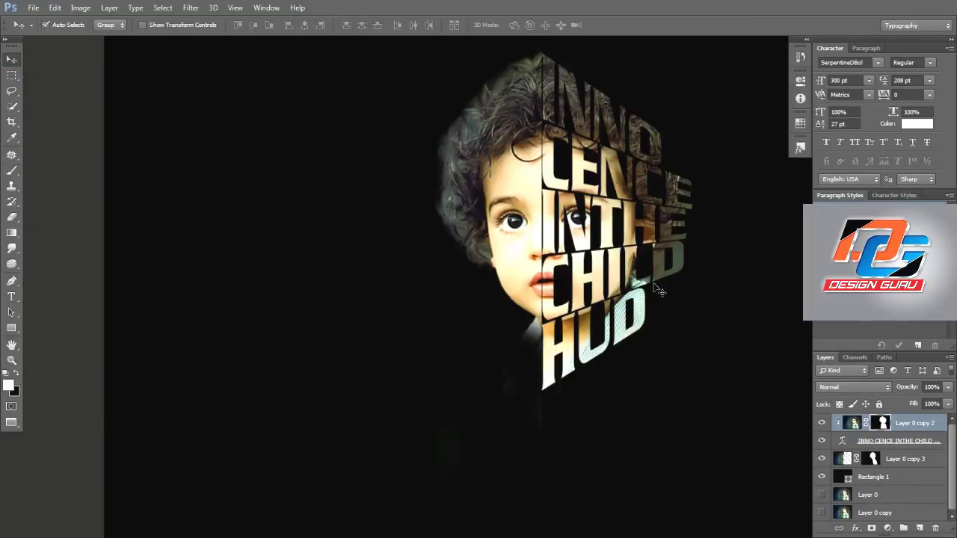
key(ctrl+minus)
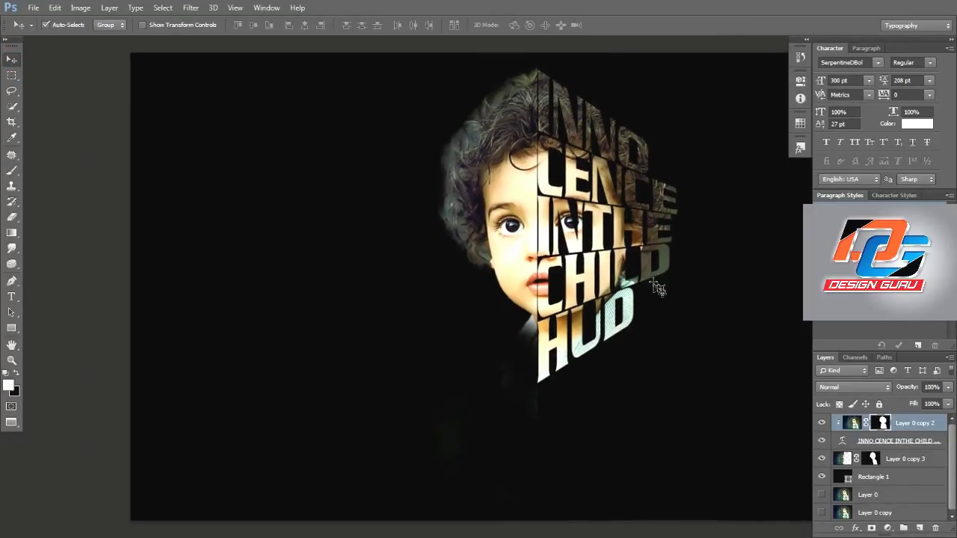
Crop the canvas inward from the left, bottom and right to frame the child and lettering
key(c)
mouse_move(128, 297)
mouse_down()
mouse_move(263, 333)
mouse_move(269, 326)
mouse_up()
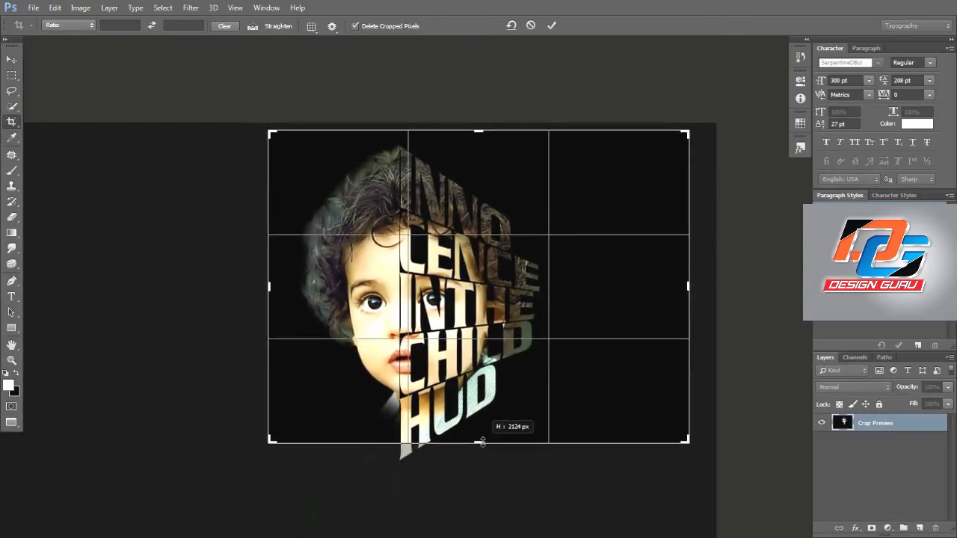
drag(483, 514, 483, 427)
drag(686, 285, 644, 283)
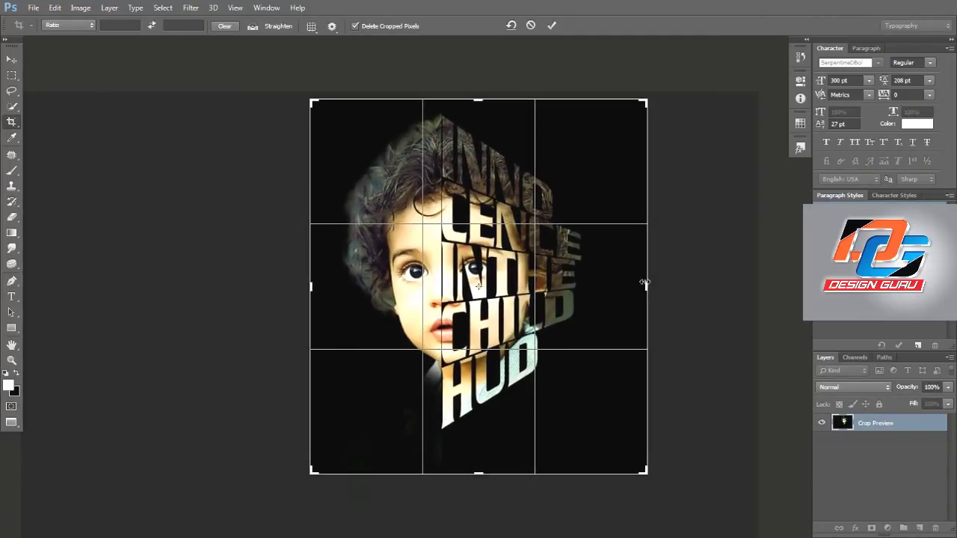
key(Return)
key(v)
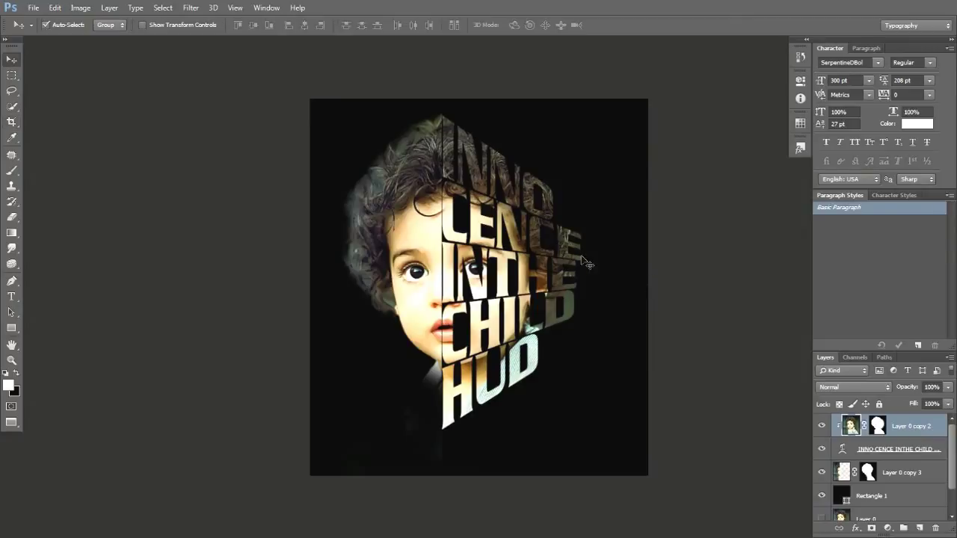
key(ctrl+plus)
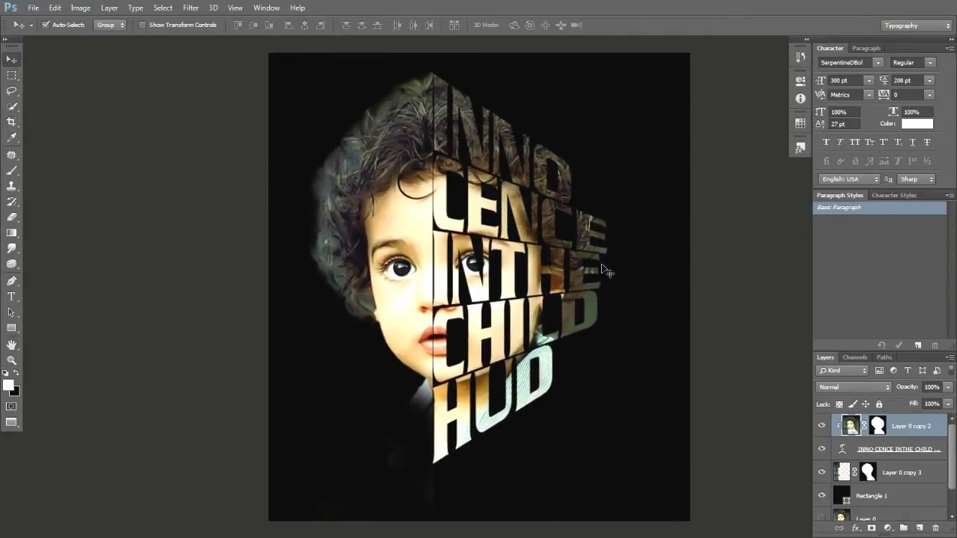
Give Rectangle 1 a Radial Gradient Overlay centred behind the child's face
click(604, 441)
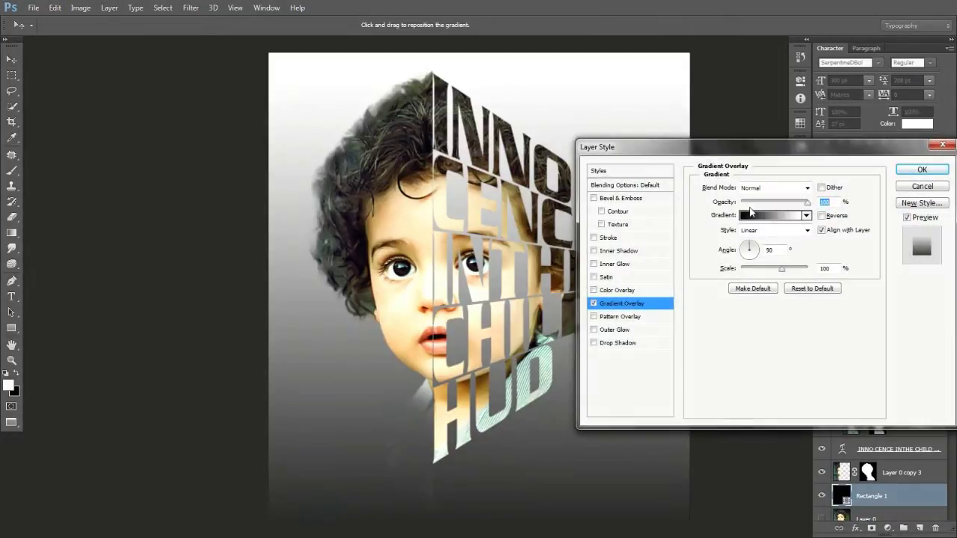
click(770, 231)
click(758, 243)
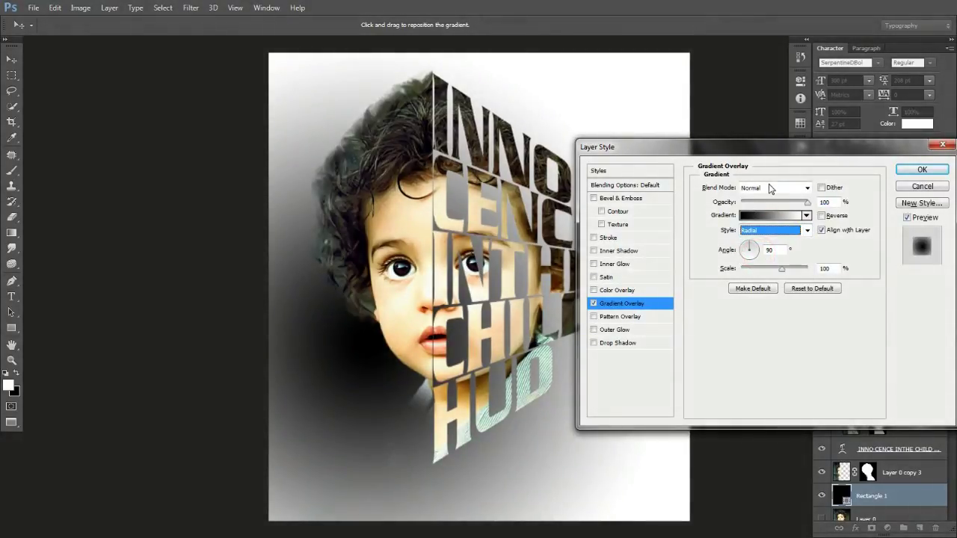
drag(776, 151, 85, 174)
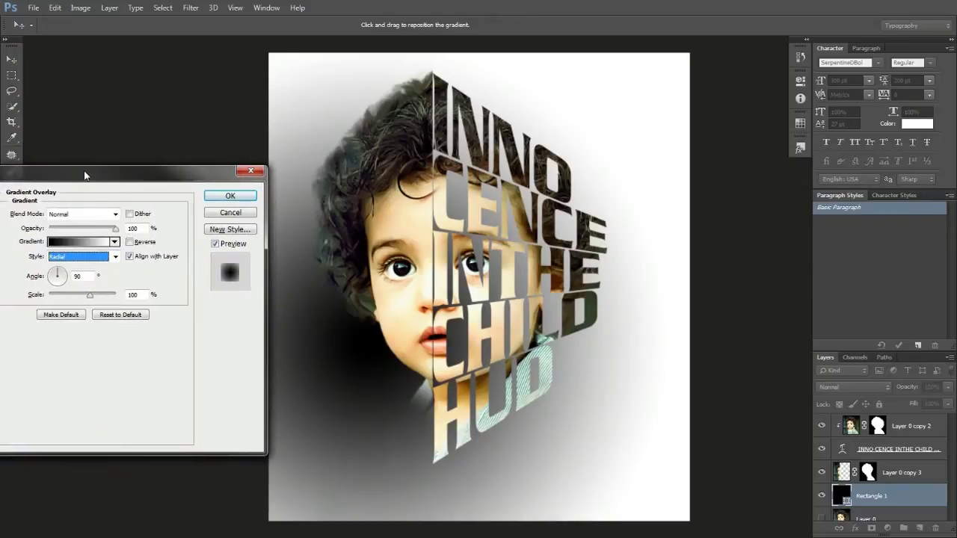
drag(363, 363, 385, 315)
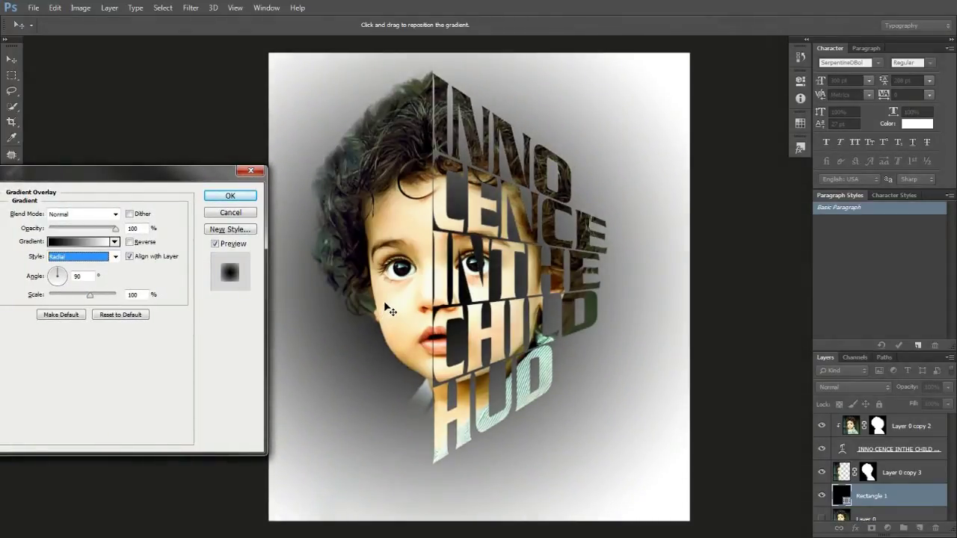
click(236, 195)
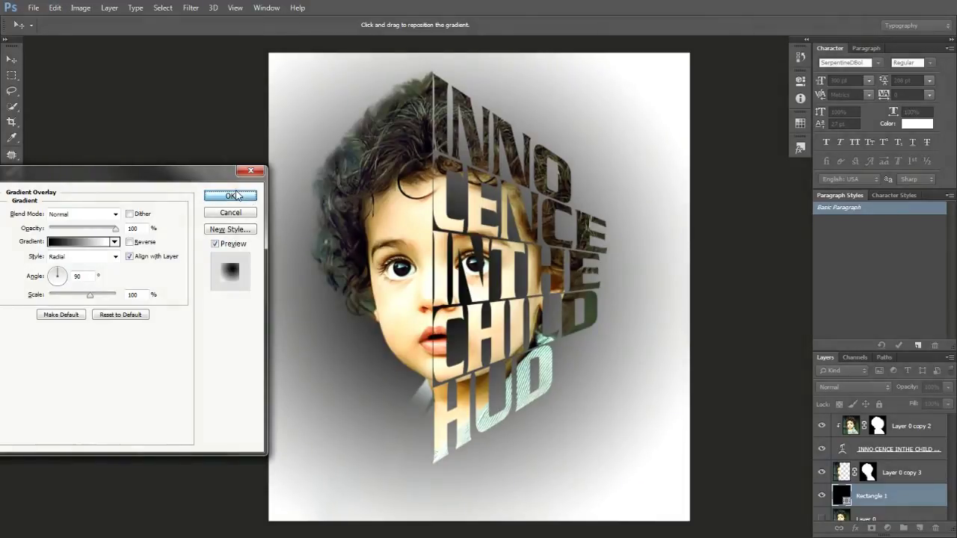